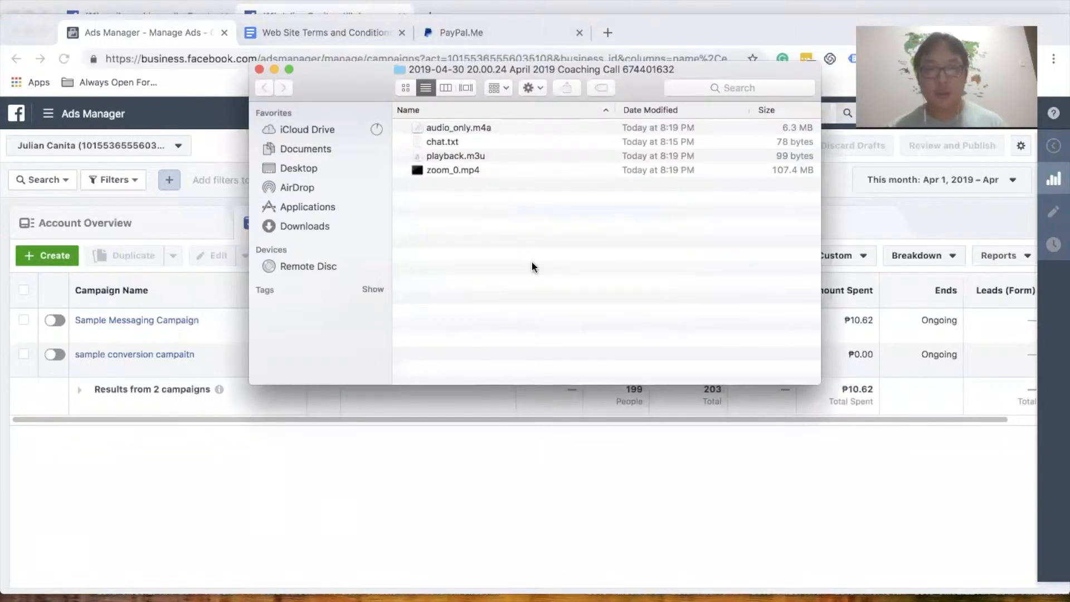
- Start a new campaign named "Purchase ebook Campaign" and set its objective to Lead generation
key(super+w)
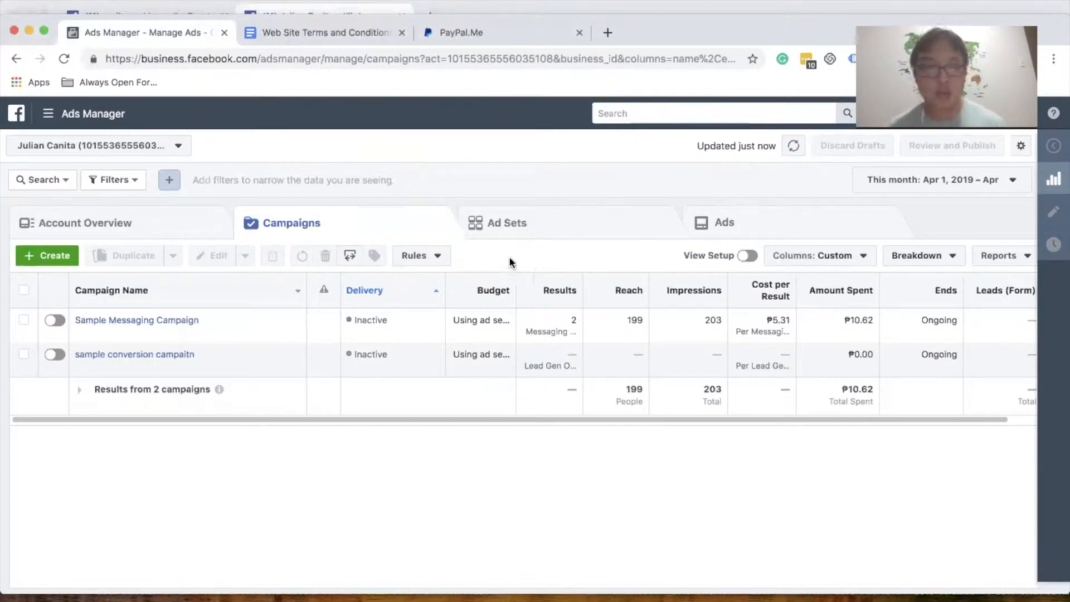
click(63, 255)
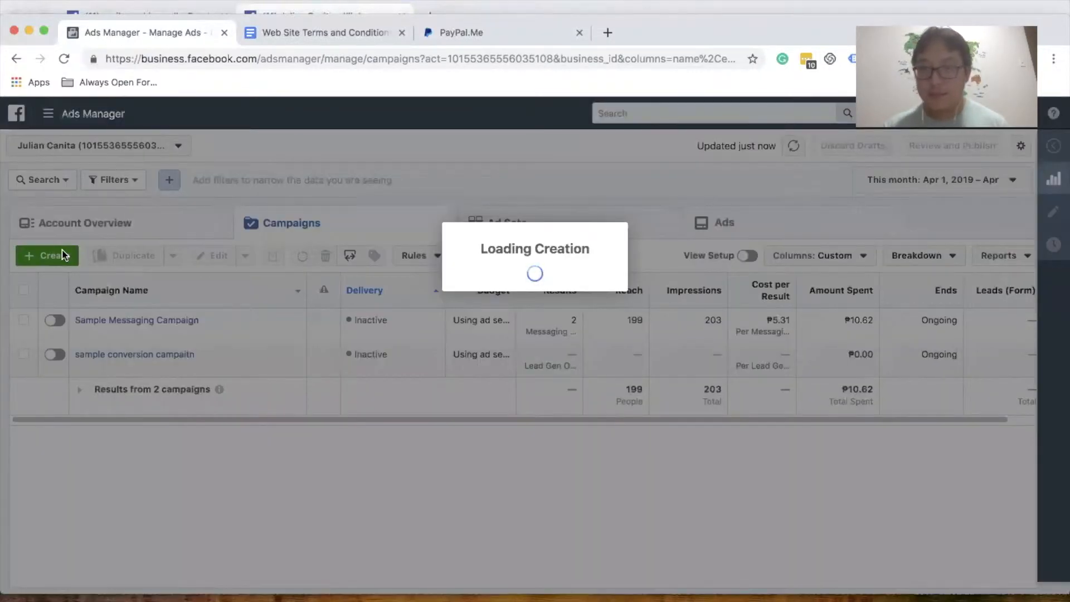
text(Purchase eCbook)
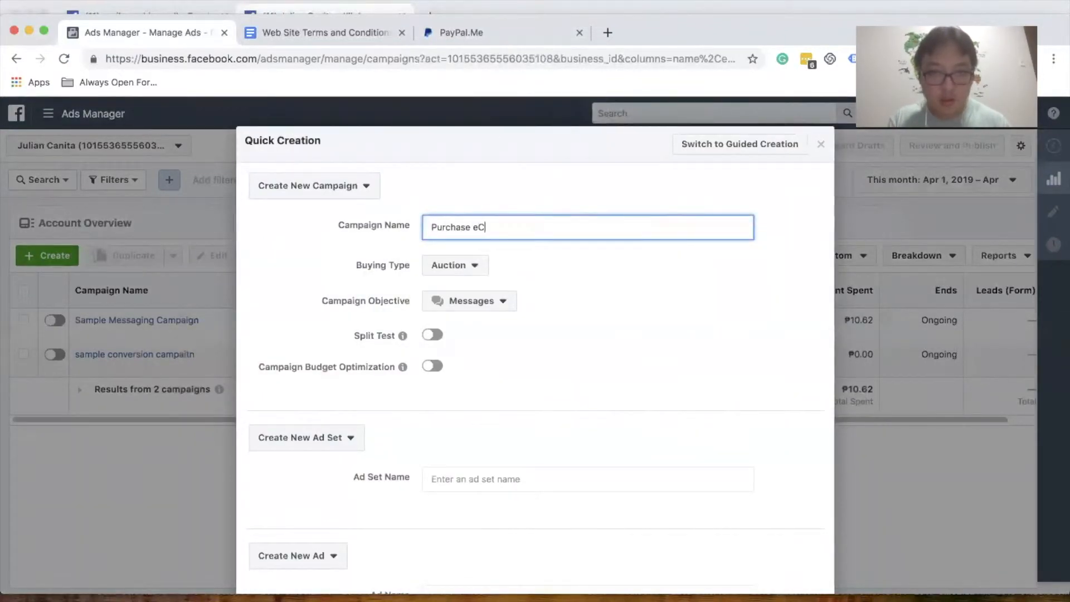
key(BackSpace)
key(BackSpace)
key(BackSpace)
key(BackSpace)
key(BackSpace)
text(book Campaign)
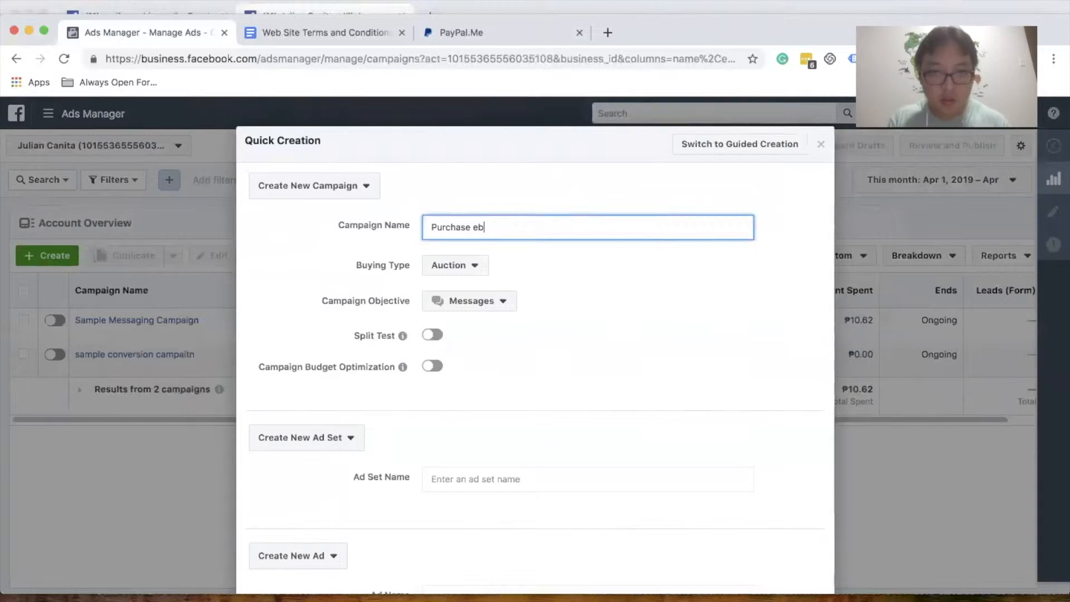
click(455, 301)
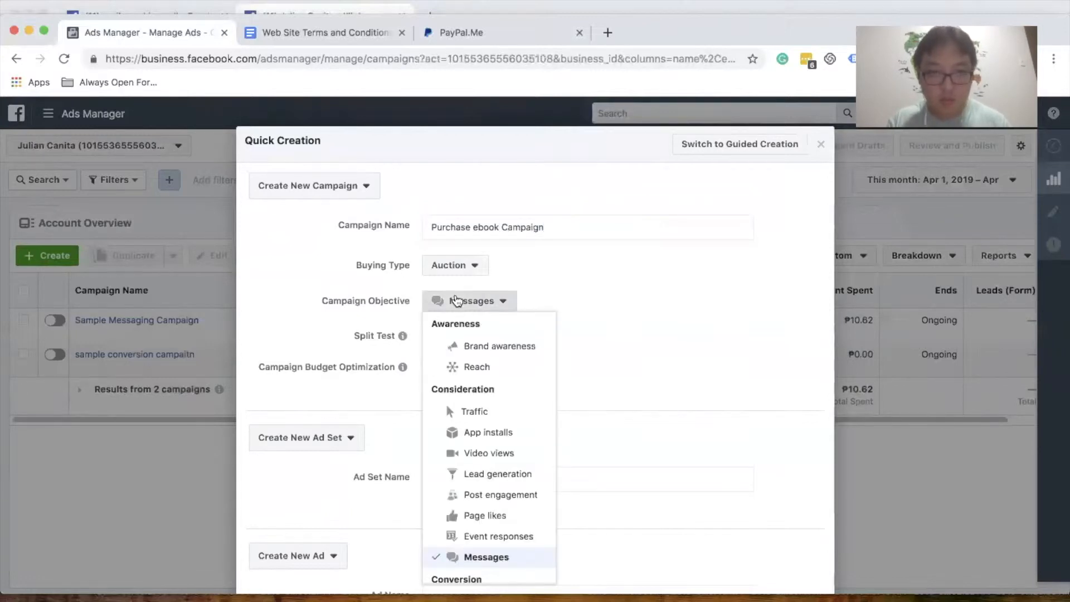
click(502, 475)
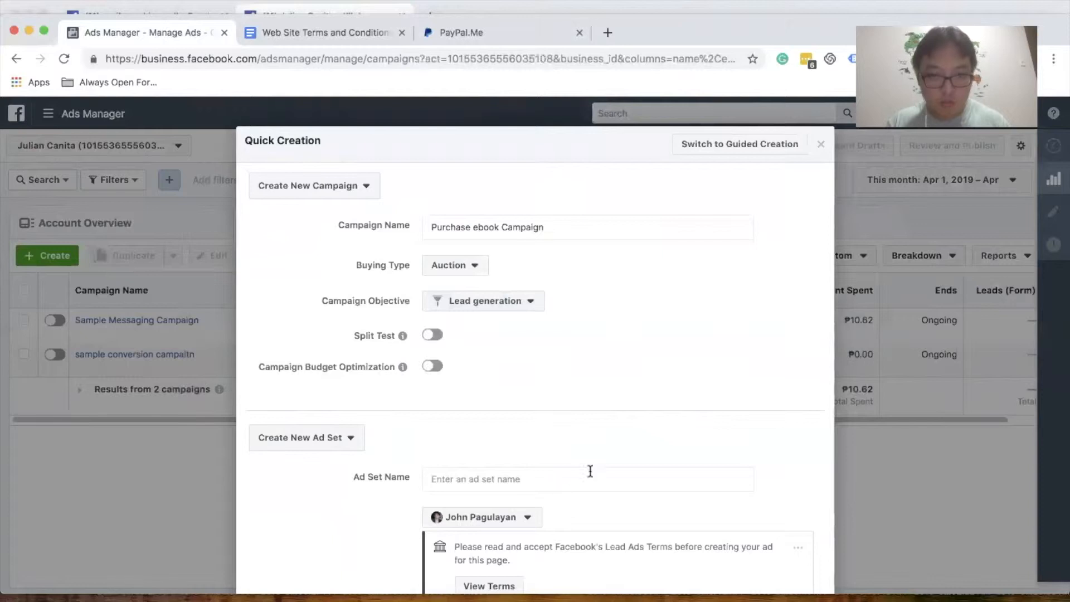
- Name the new ad set "small business owner" and assign the ad account owner's Facebook Page to it
click(504, 478)
text(small business ow)
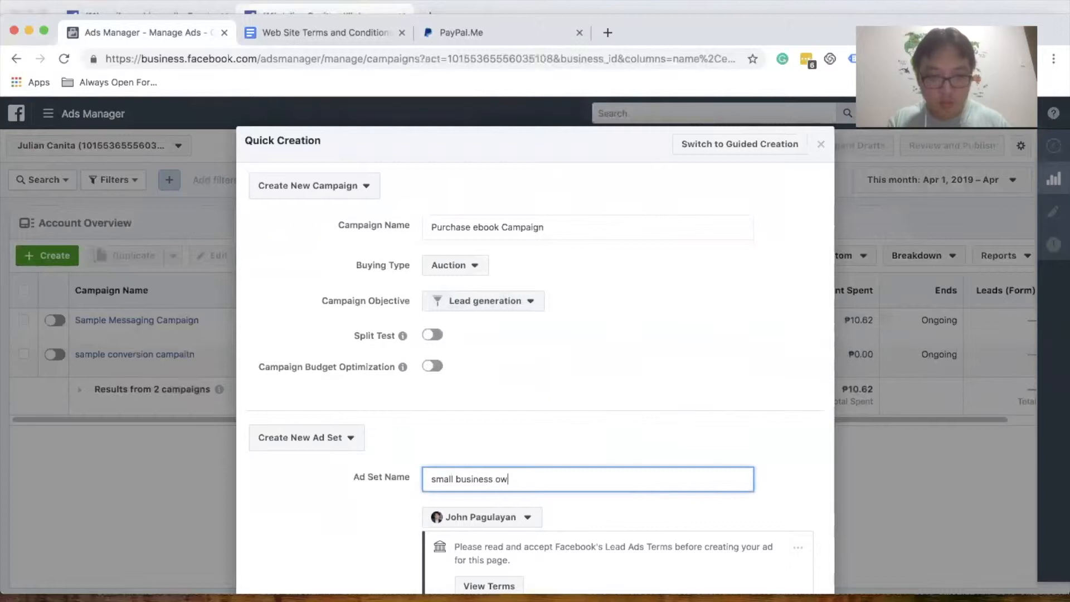
text(ner)
click(462, 517)
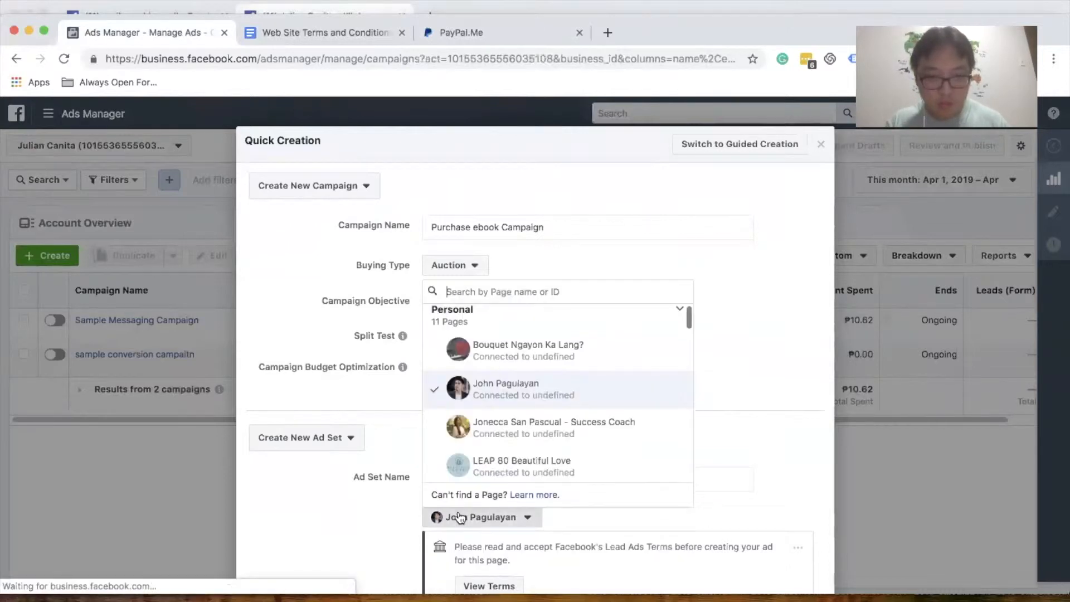
scroll(369, 509, down, 1)
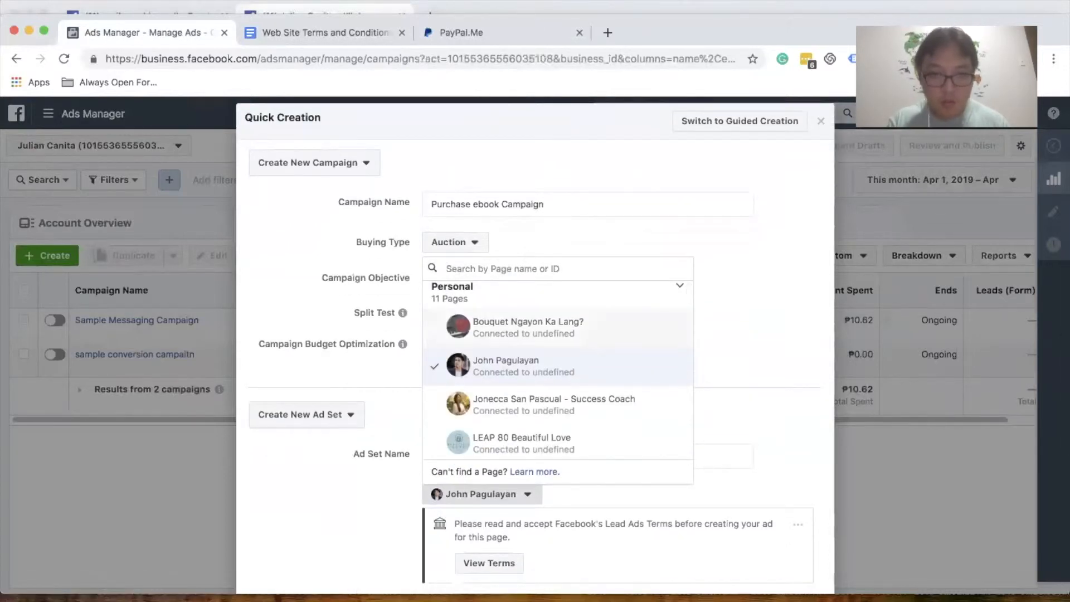
text(julian cani)
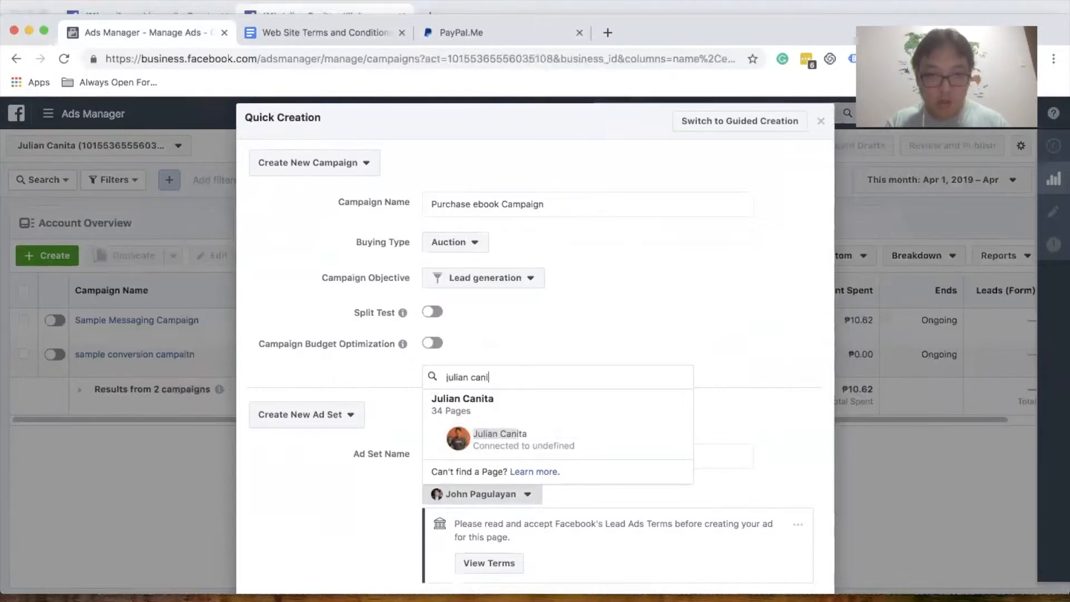
click(532, 446)
- Name the new ad "Ebook Campaign" and save the campaign, ad set and ad to draft
scroll(351, 484, down, 5)
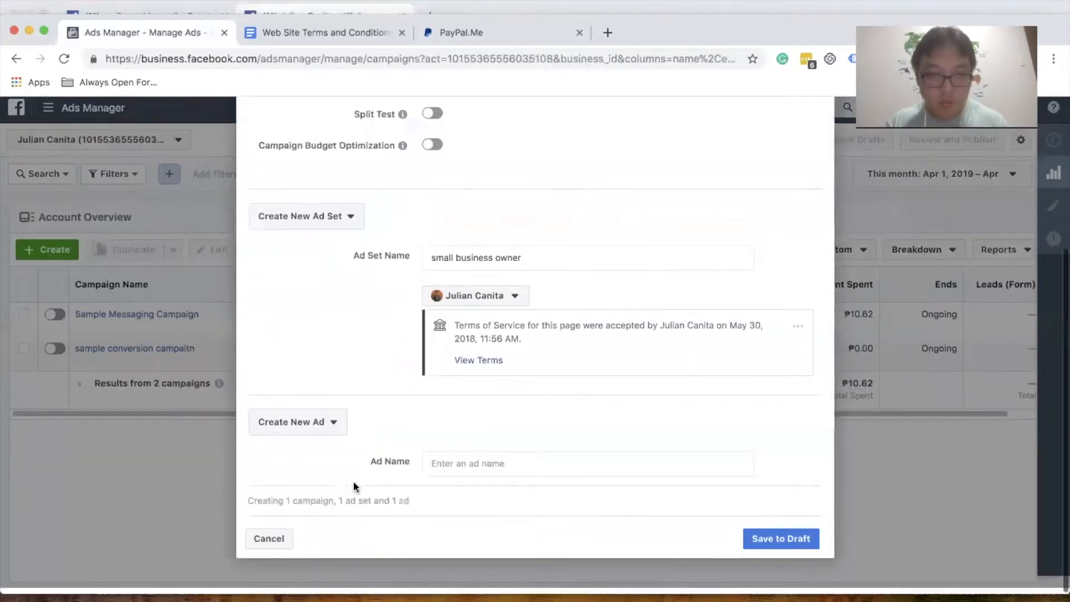
click(472, 468)
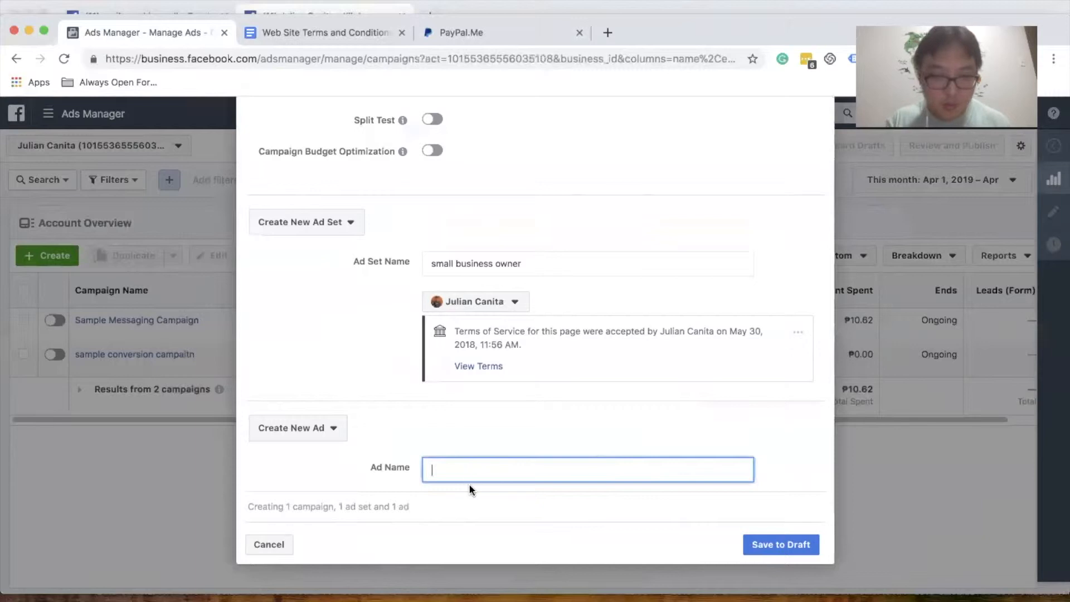
text(Ebook)
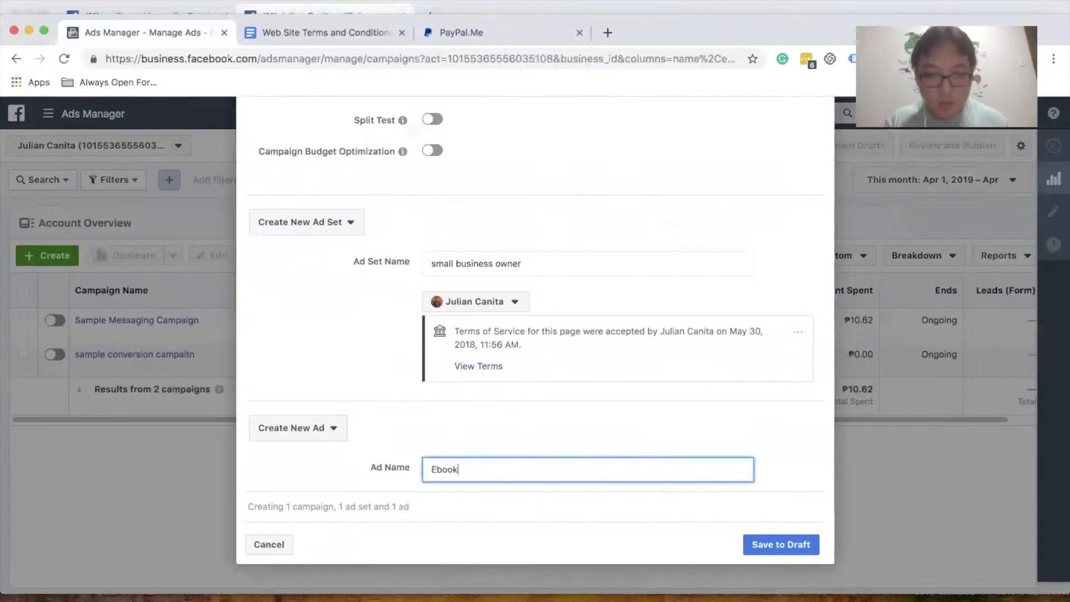
text( Campaign)
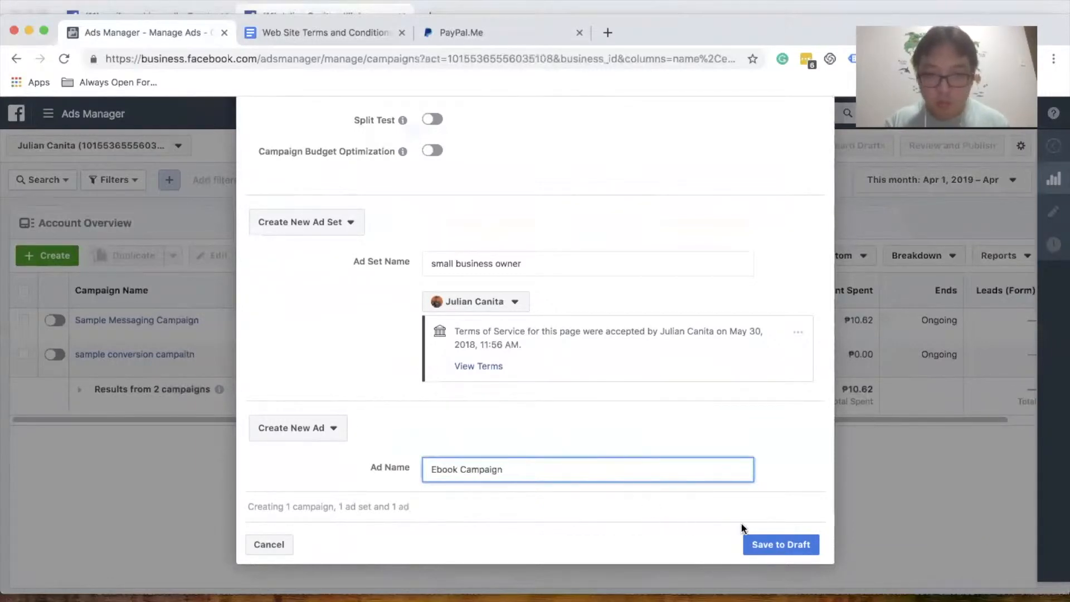
click(778, 540)
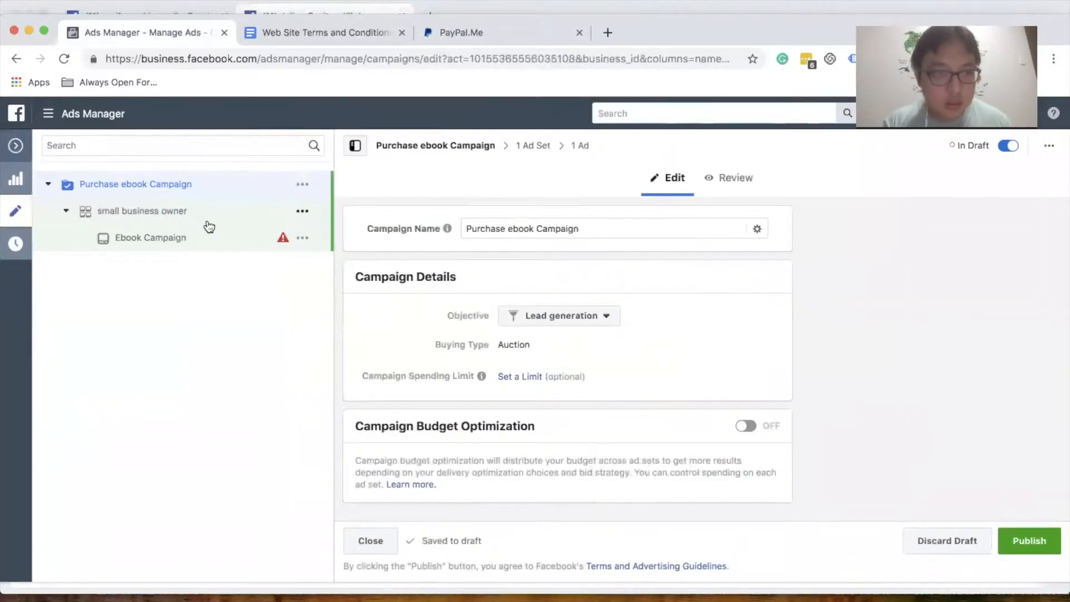
- Open the small business owner ad set for editing and change its daily budget
click(191, 219)
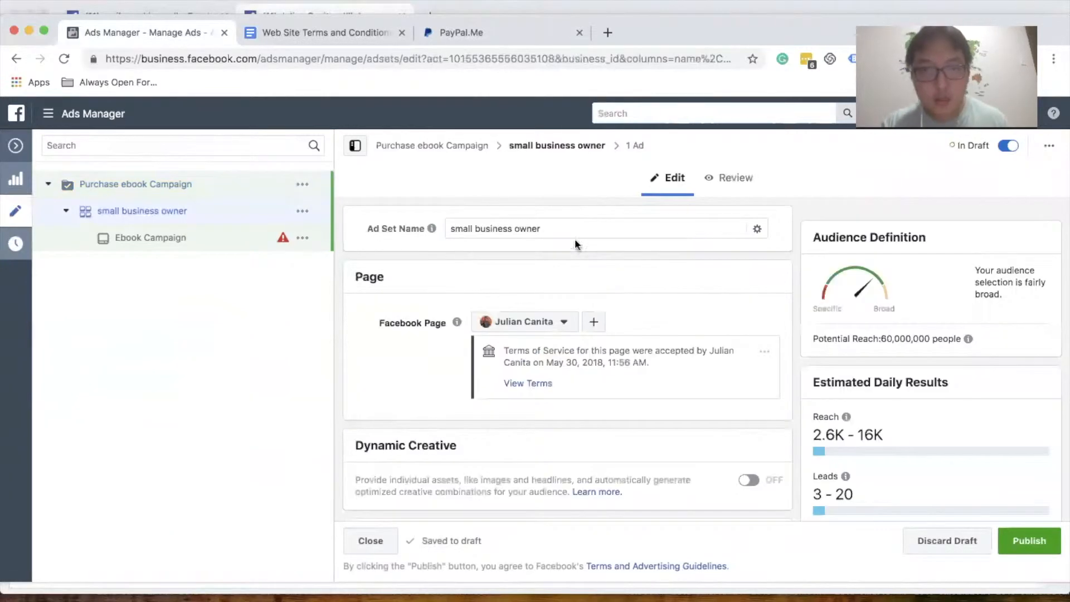
scroll(467, 396, down, 5)
scroll(467, 396, down, 4)
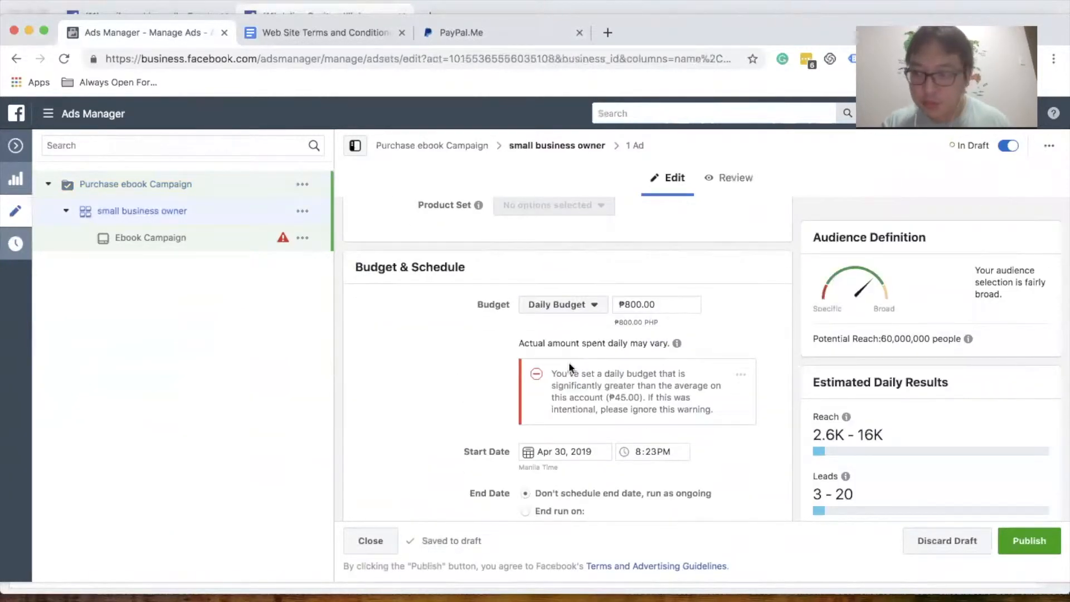
click(667, 304)
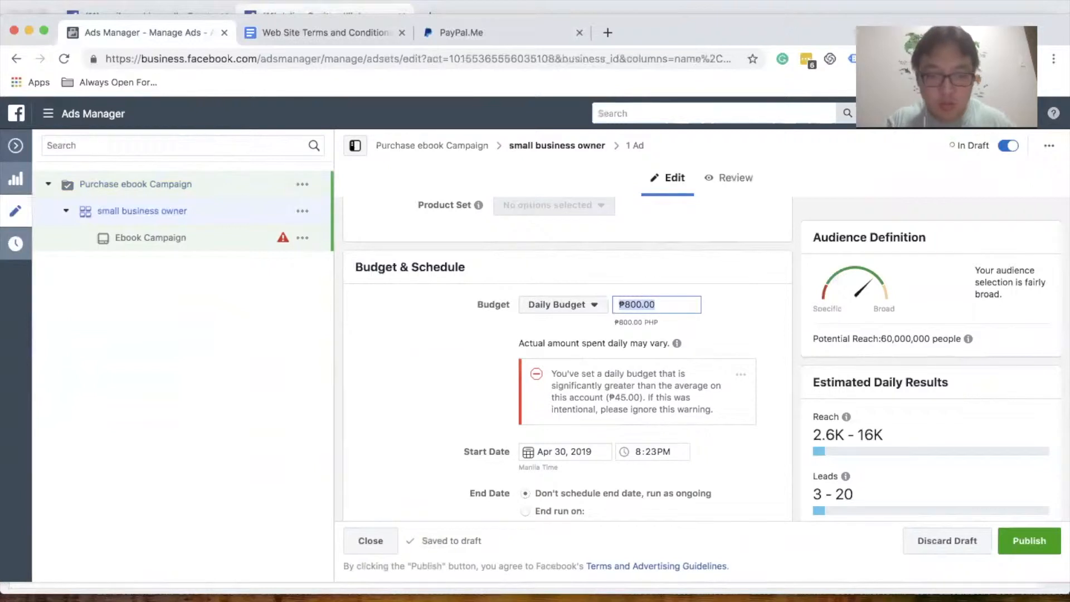
- Set the ad set's target audience age range to 20–50
scroll(430, 427, down, 12)
scroll(430, 427, up, 5)
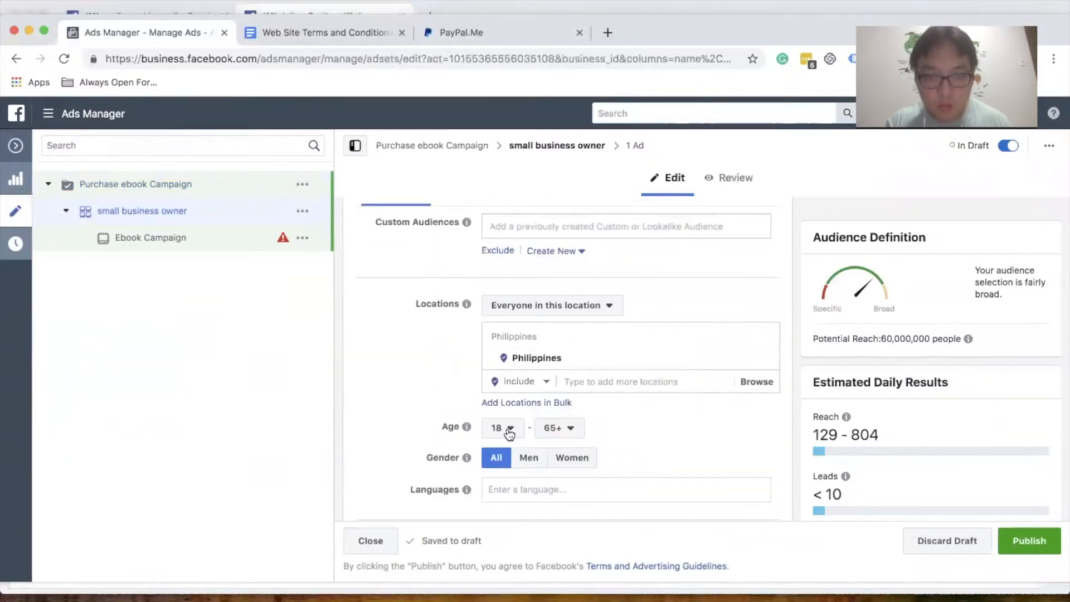
click(505, 427)
click(511, 249)
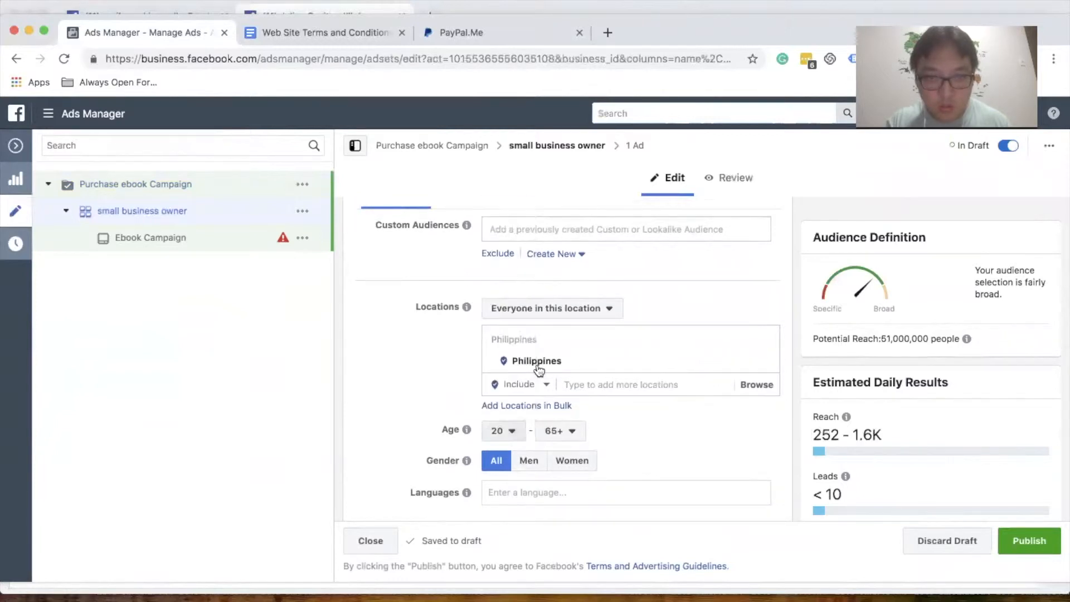
click(556, 431)
scroll(556, 303, up, 3)
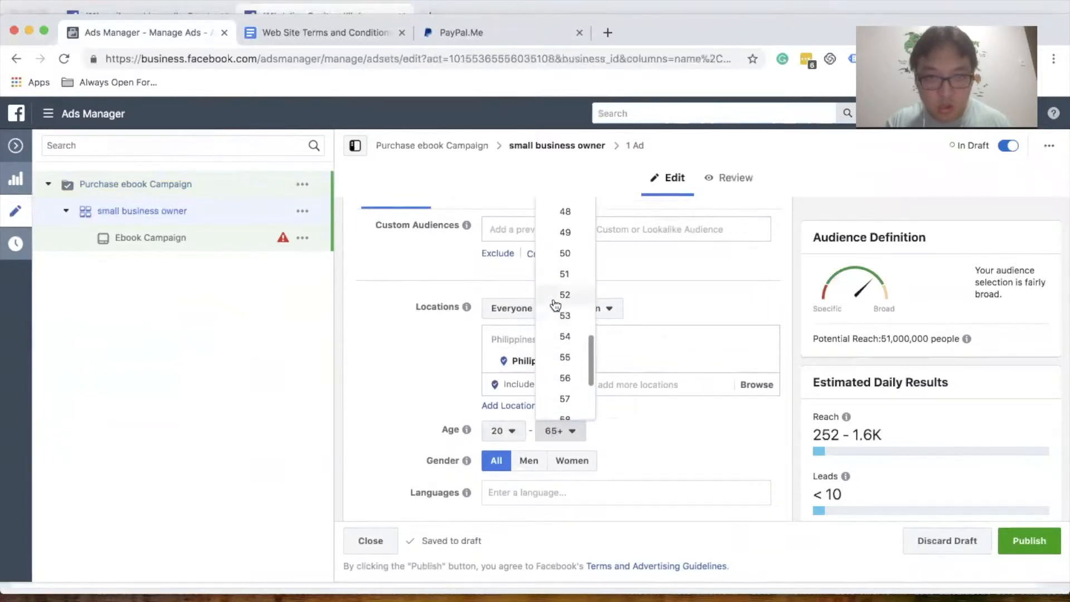
click(566, 255)
- Add the behaviors "Small business owners" and "Business page admins" to the ad set's detailed targeting
scroll(430, 393, down, 4)
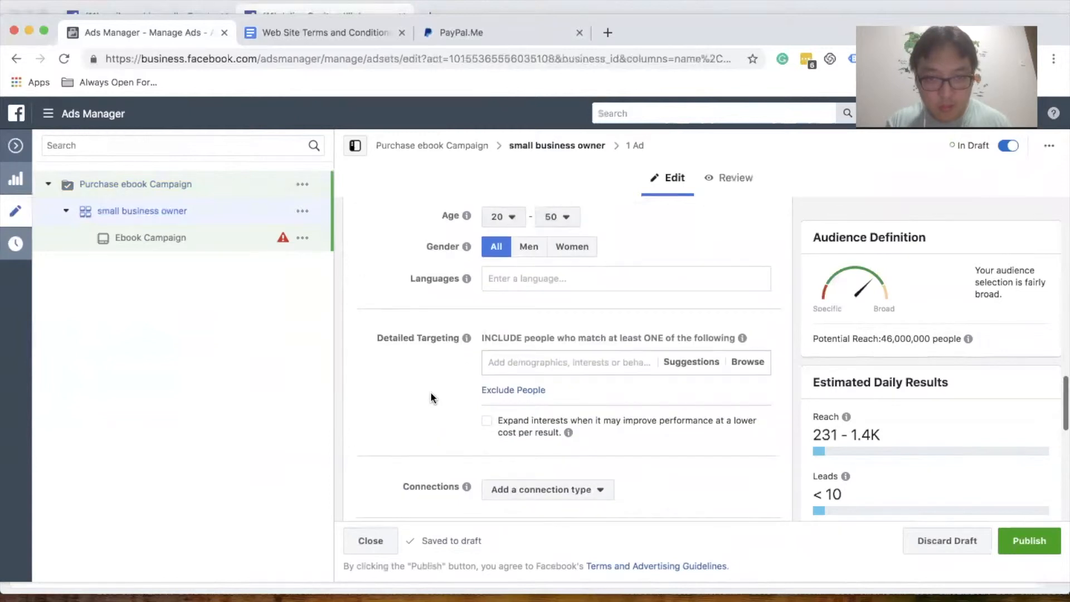
click(555, 363)
text(small business owner)
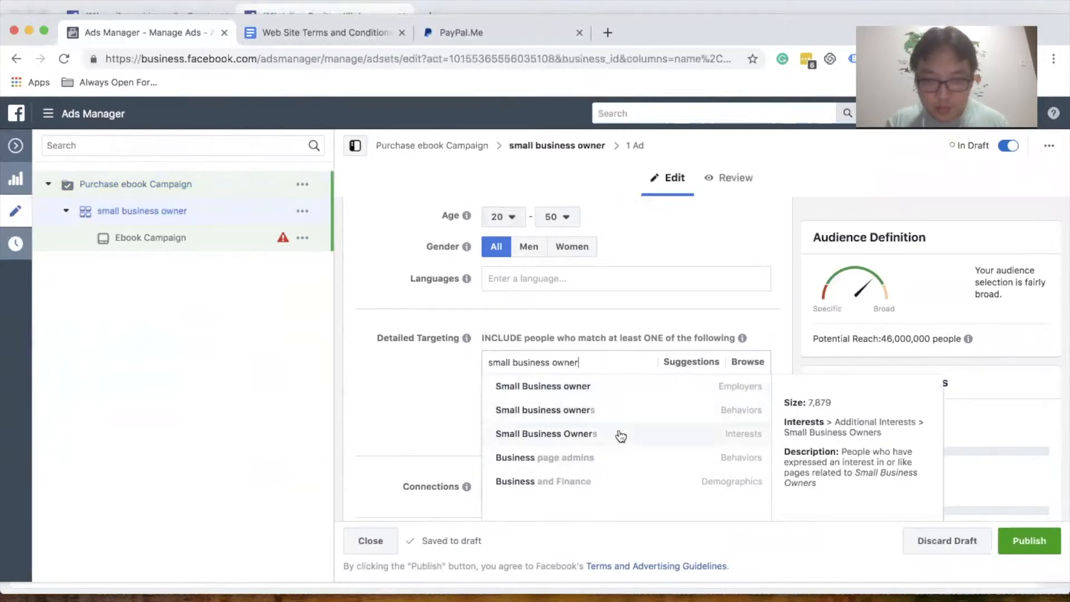
click(614, 413)
text(bu)
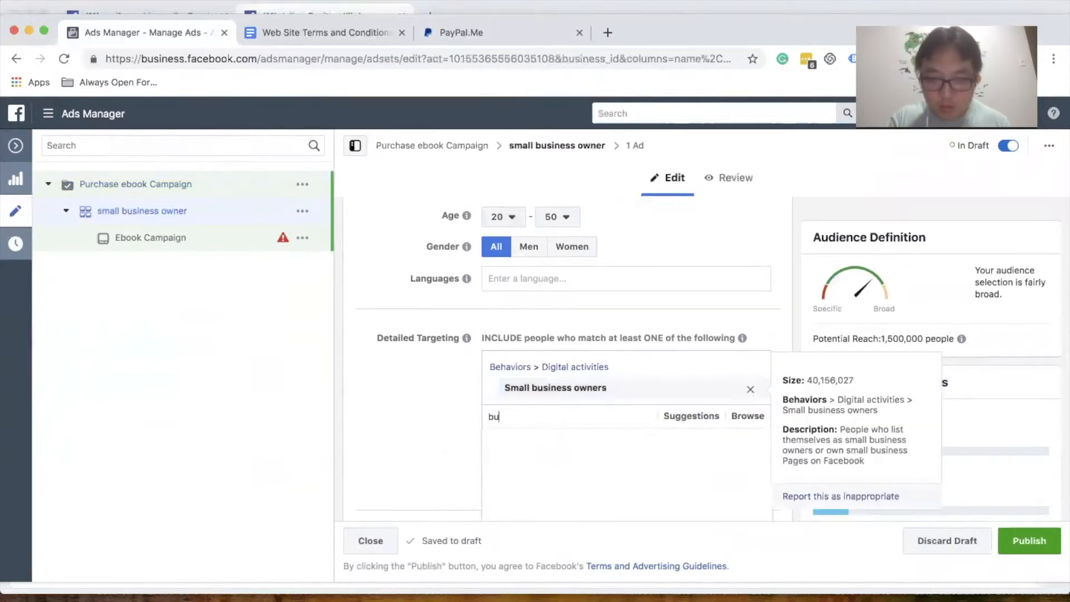
text(siness page a)
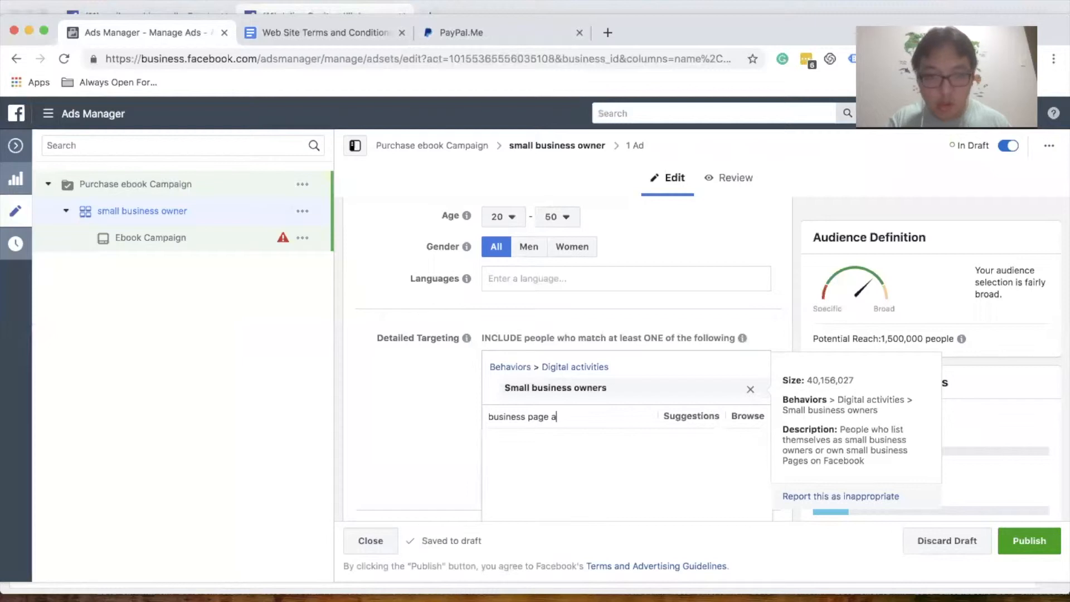
text(dmin)
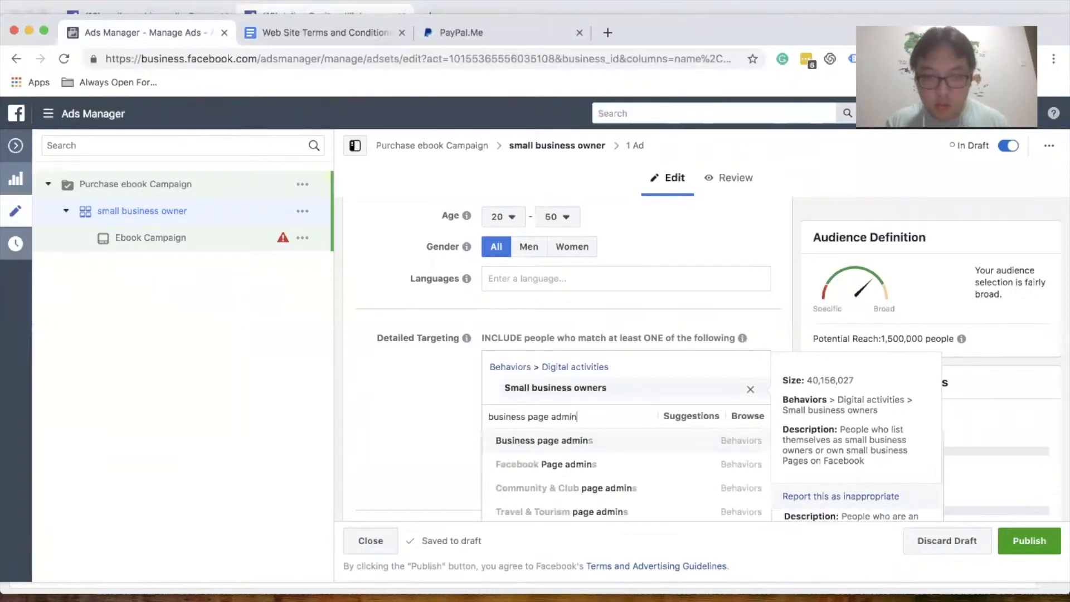
key(Return)
- Switch the ad set from automatic to edited placements and exclude Facebook Instant Articles, Marketplace and Stories
scroll(450, 418, down, 10)
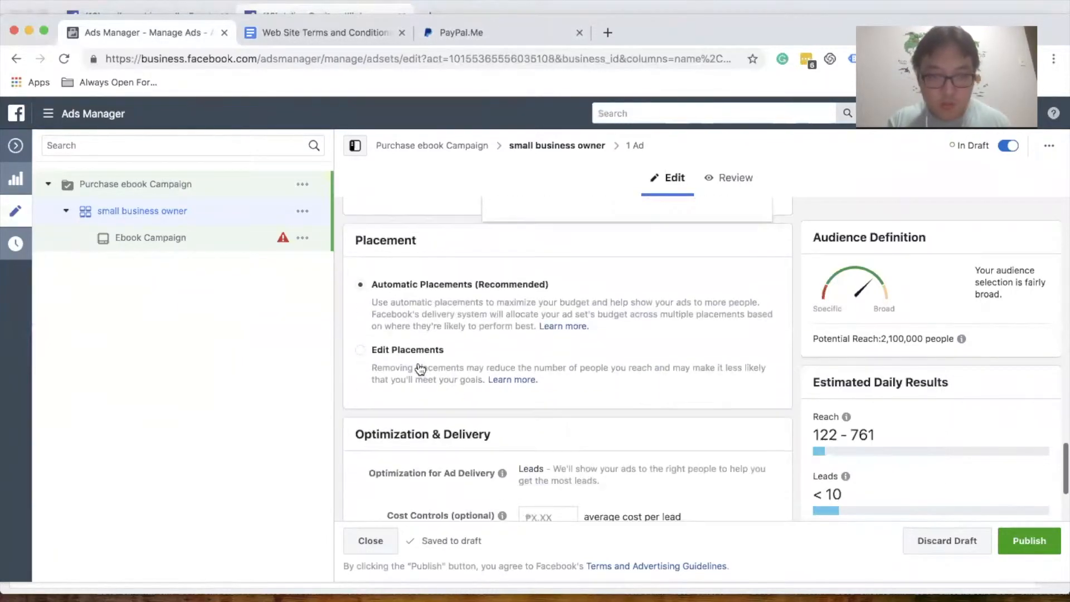
click(415, 351)
scroll(502, 362, down, 3)
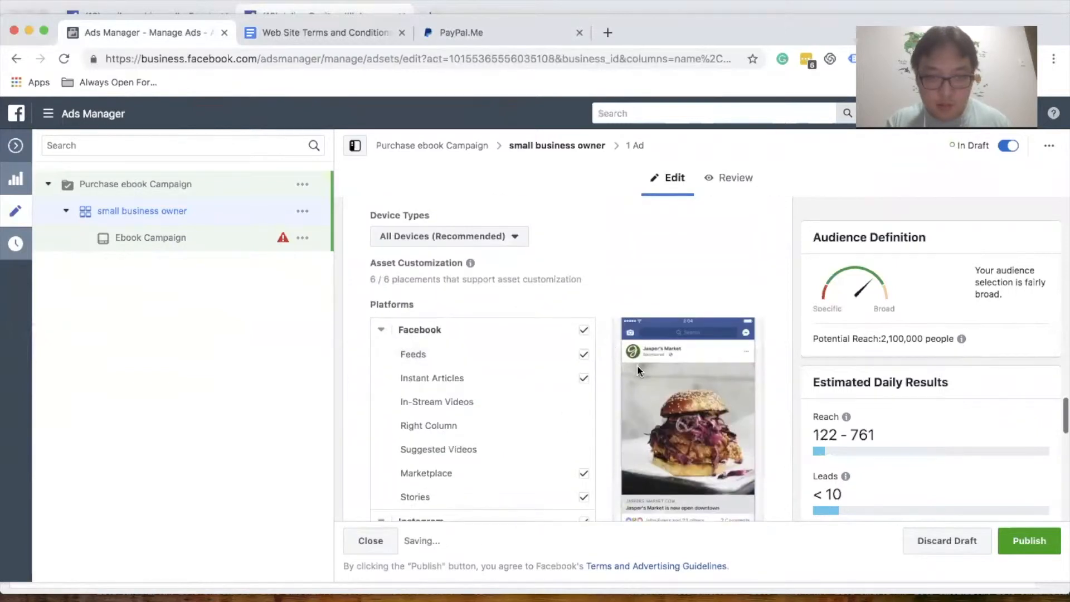
click(583, 380)
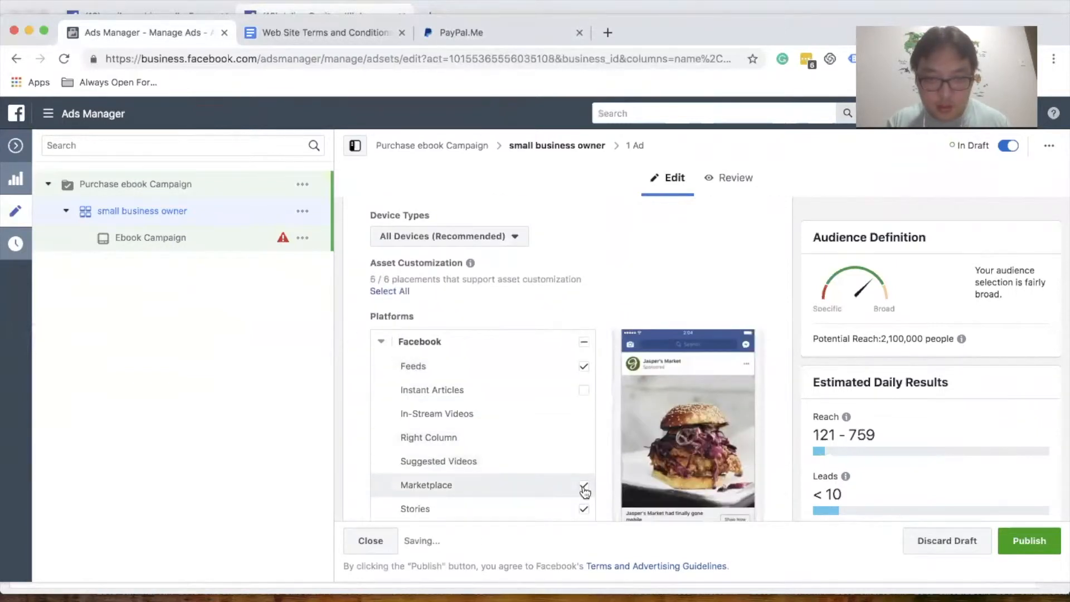
click(583, 485)
scroll(585, 491, down, 3)
click(584, 344)
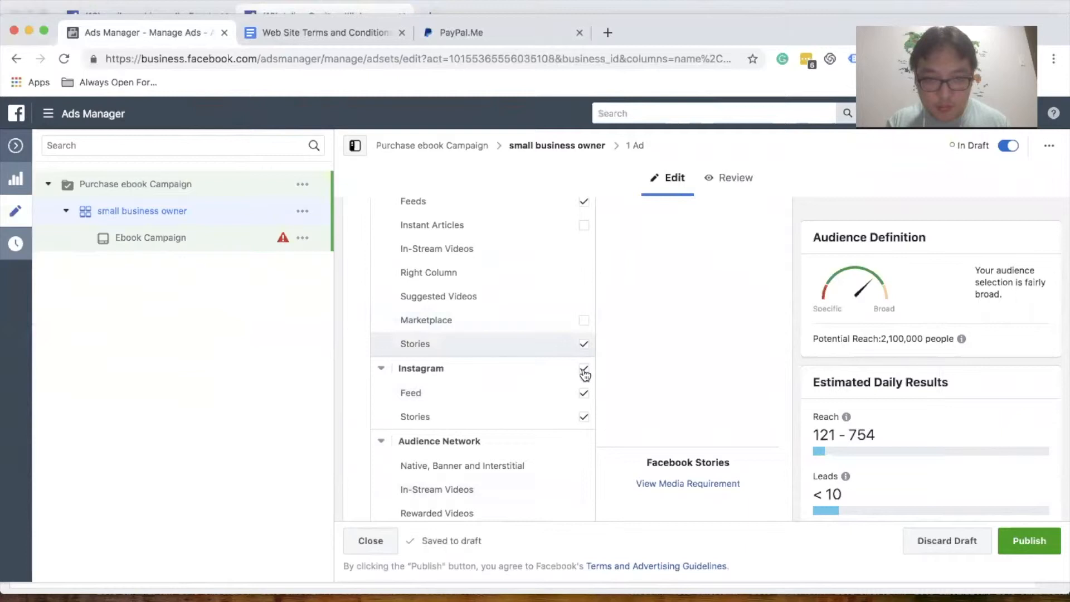
scroll(544, 423, down, 6)
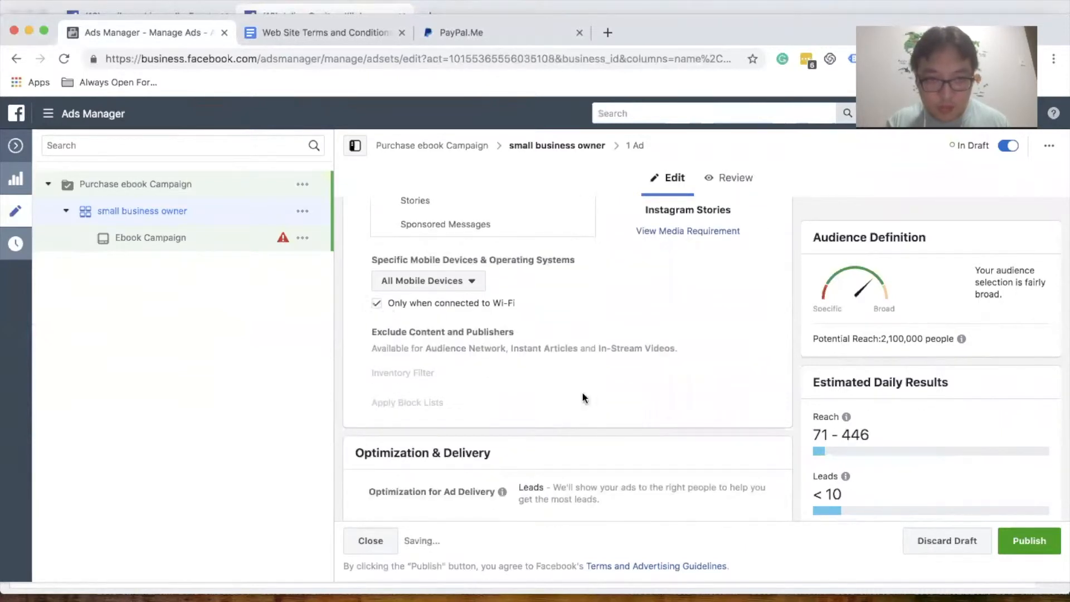
scroll(581, 391, down, 3)
- Open the Ebook Campaign ad, start changing its Facebook News Feed image, and search the account images for "book"
click(193, 239)
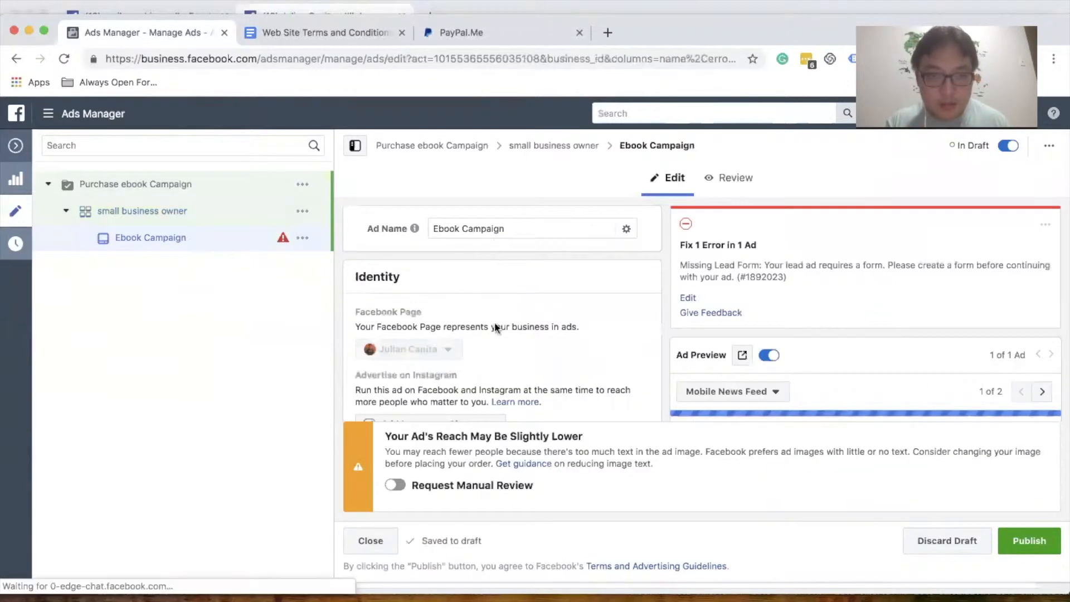
scroll(512, 397, down, 2)
scroll(513, 397, down, 4)
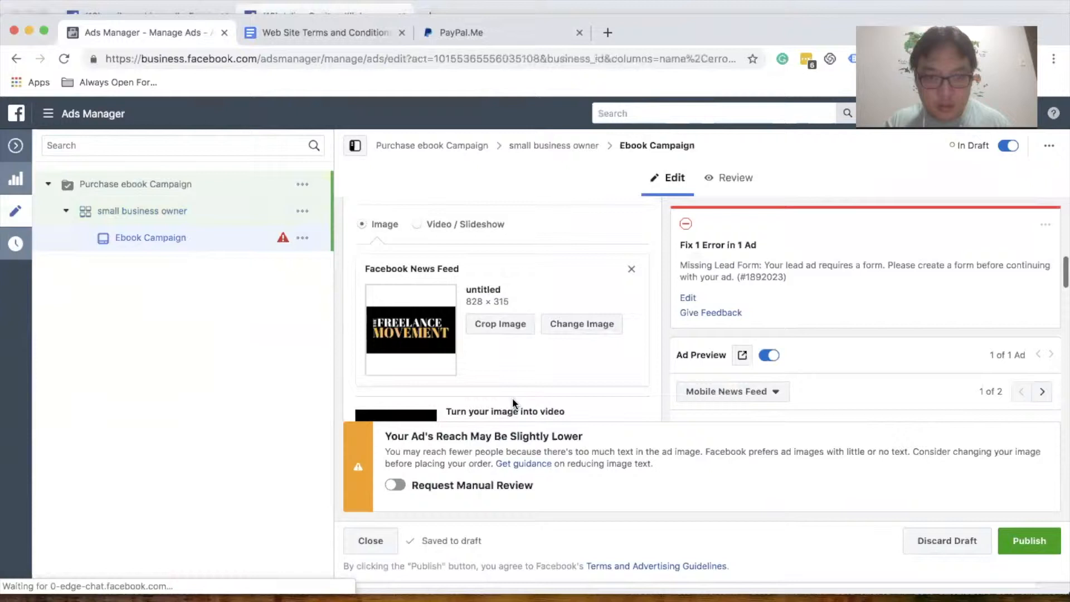
click(589, 328)
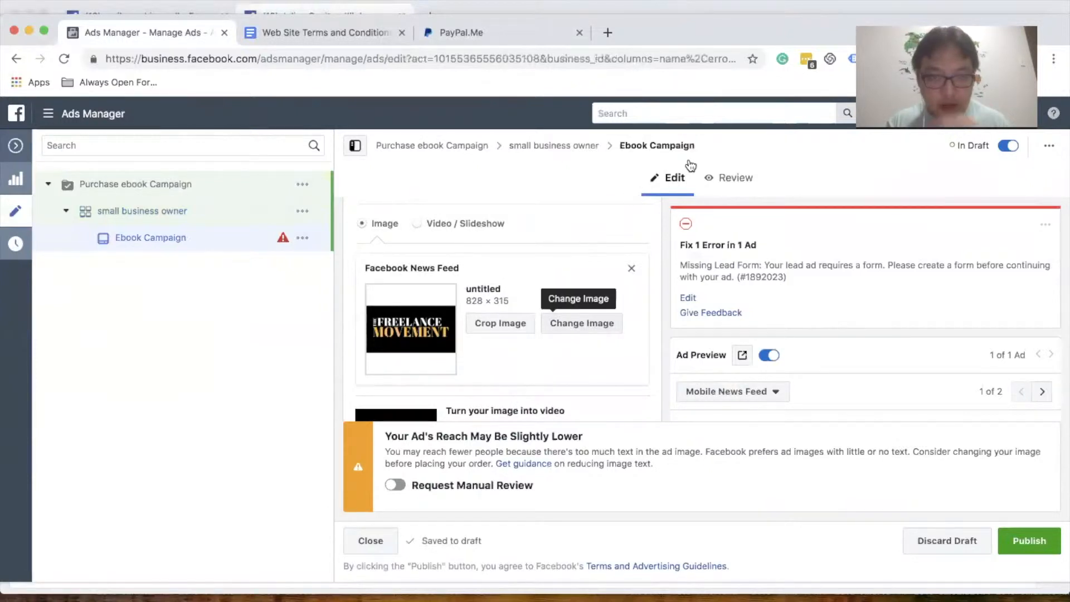
click(468, 213)
text(book)
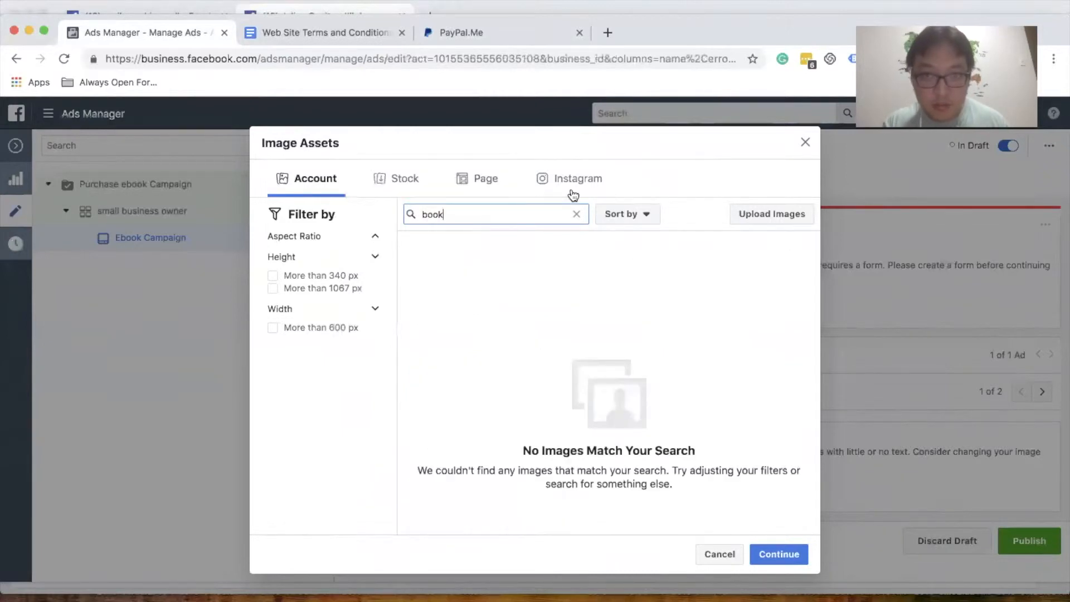
- Search the stock images for "book" and use the photo of the woman reading on a couch as the ad image
click(415, 186)
click(471, 214)
text(book)
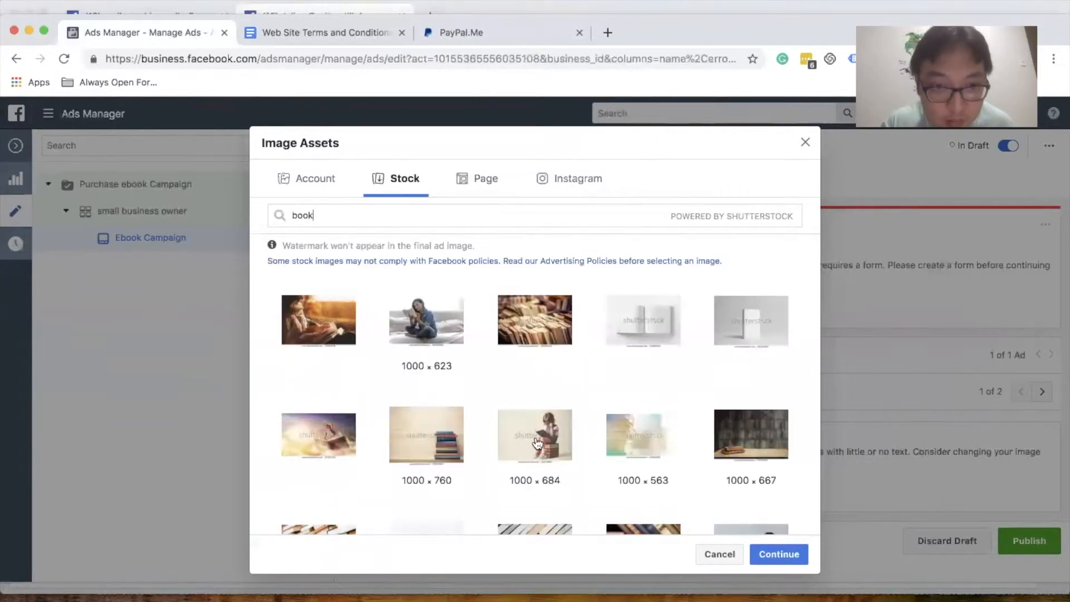
click(415, 332)
click(794, 551)
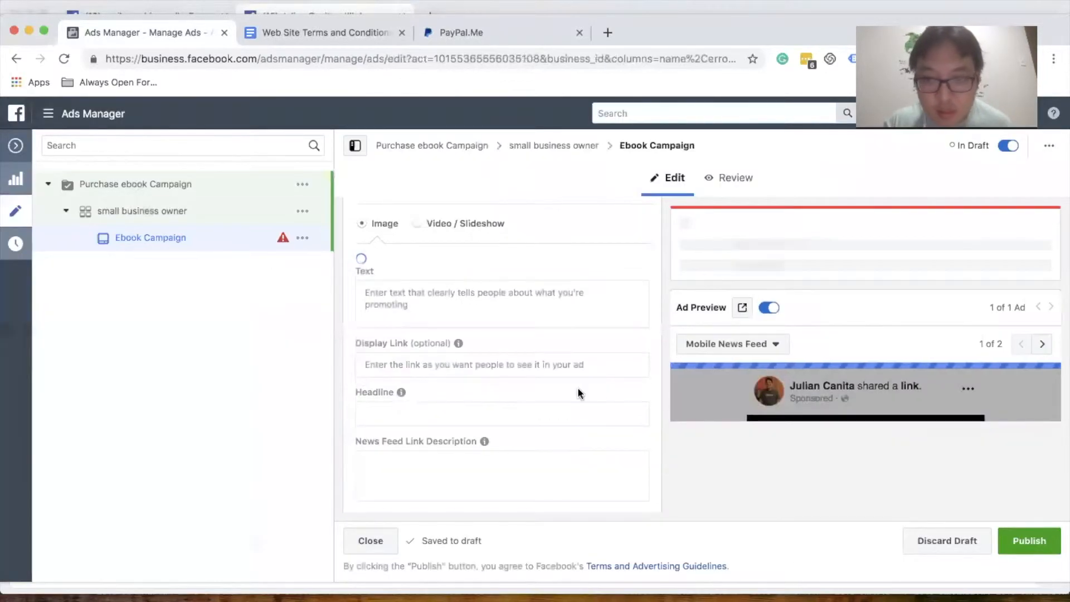
scroll(577, 387, up, 6)
scroll(577, 387, down, 6)
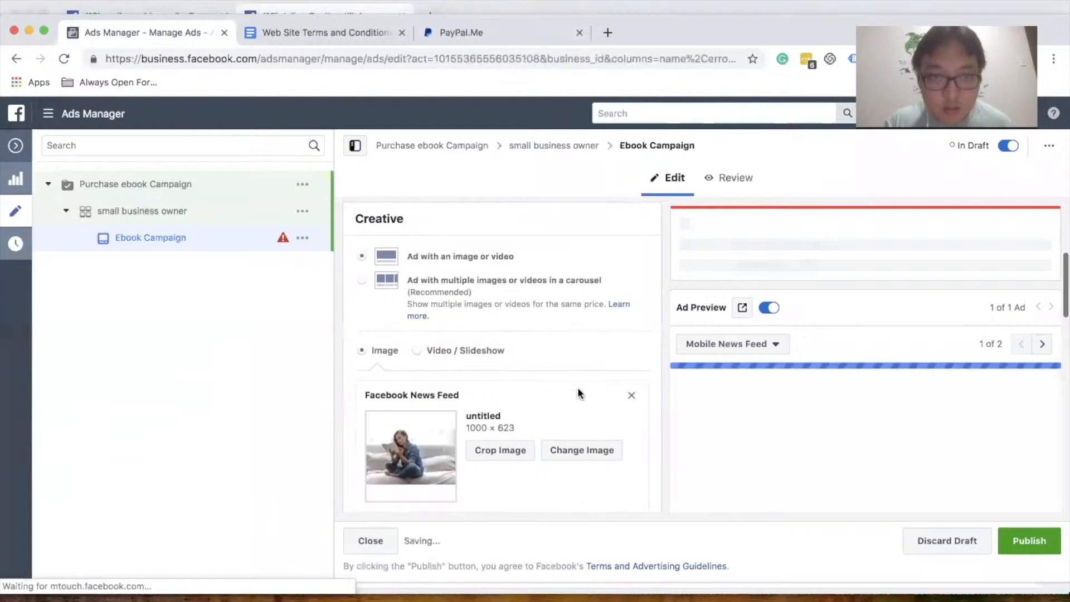
- Start the ad text with "Are you looking to grow your business online but just not sure how to?" and a blank line
scroll(513, 429, down, 2)
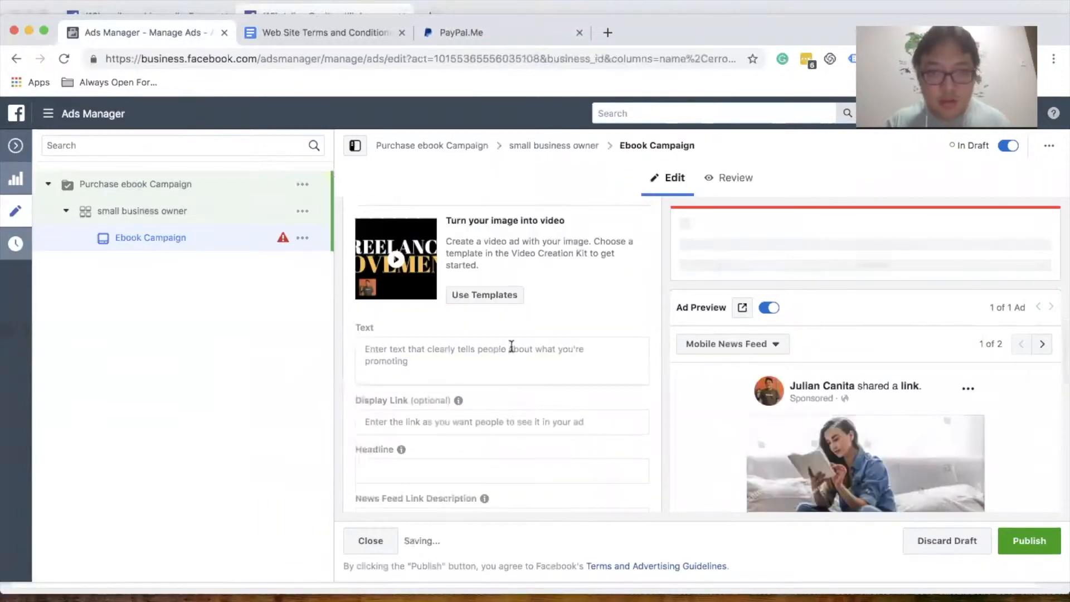
click(511, 347)
text(Are you loo)
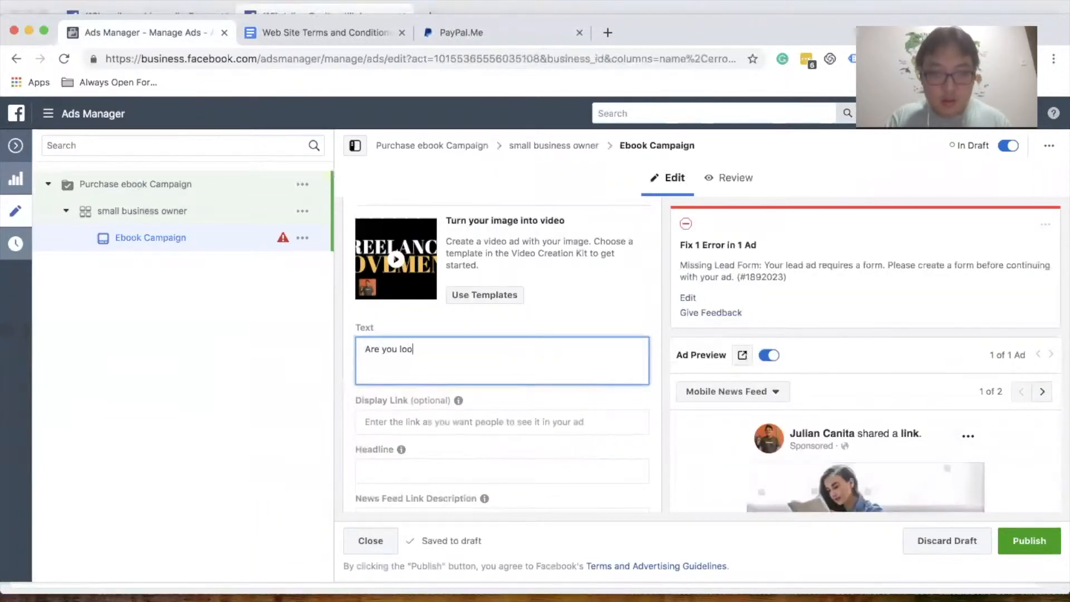
text(king to grow your )
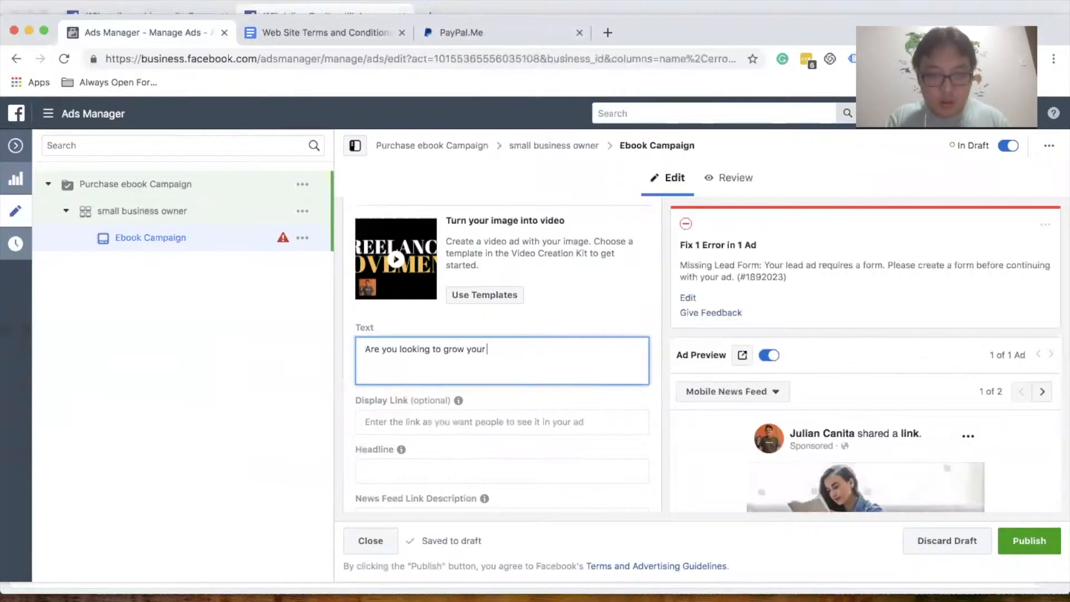
text(business online but just not s)
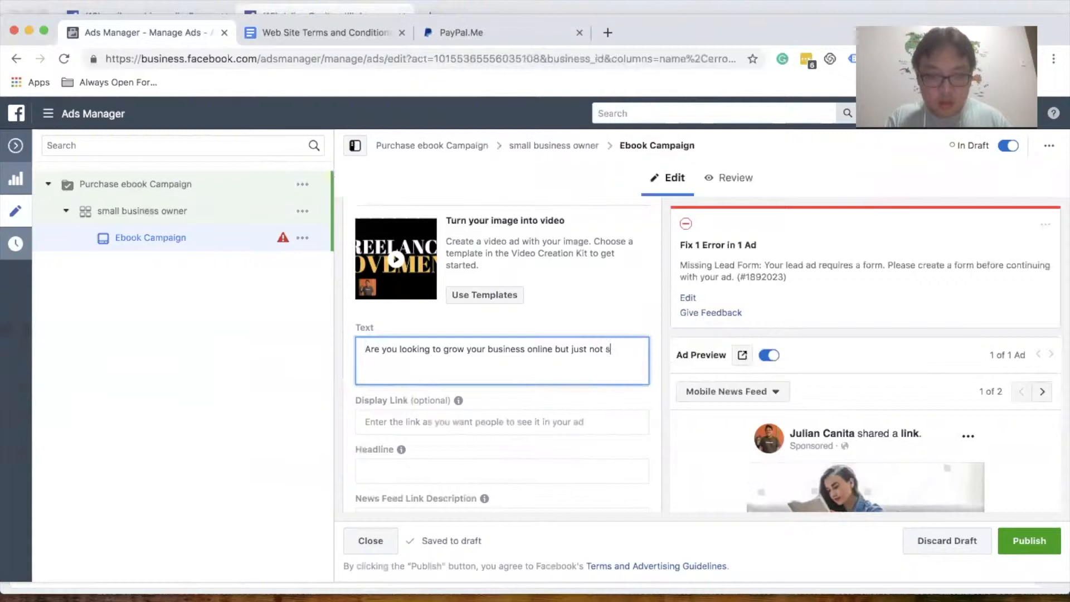
text(ure how to?)
key(Return)
key(Return)
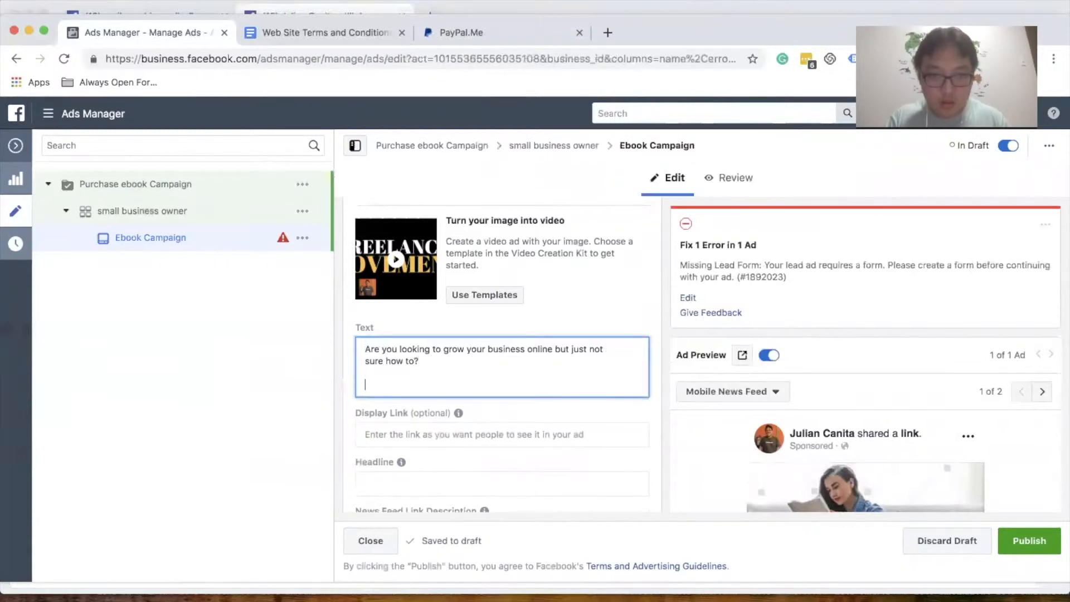
- Add the paragraph "I wrote an ebook explaining all about that!" to the ad text, followed by a blank line
text(I wrote an )
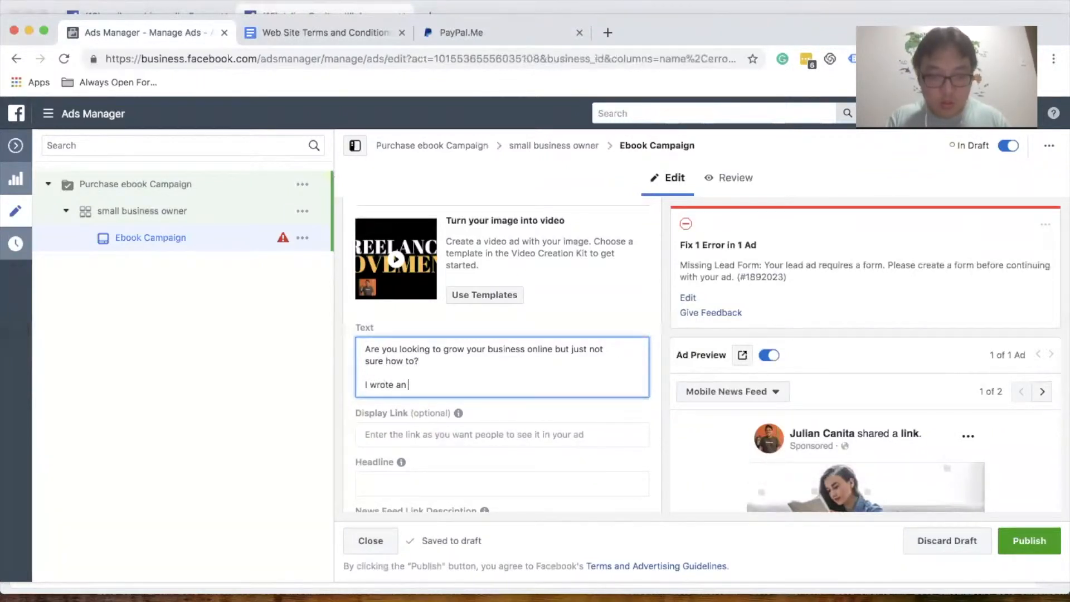
text(ebook )
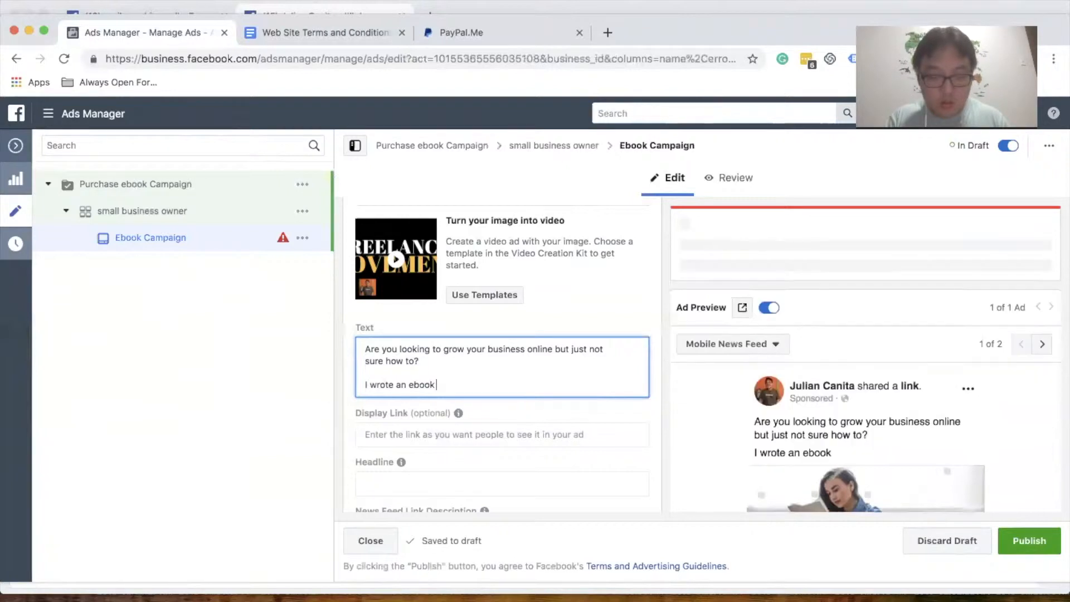
text(exlp)
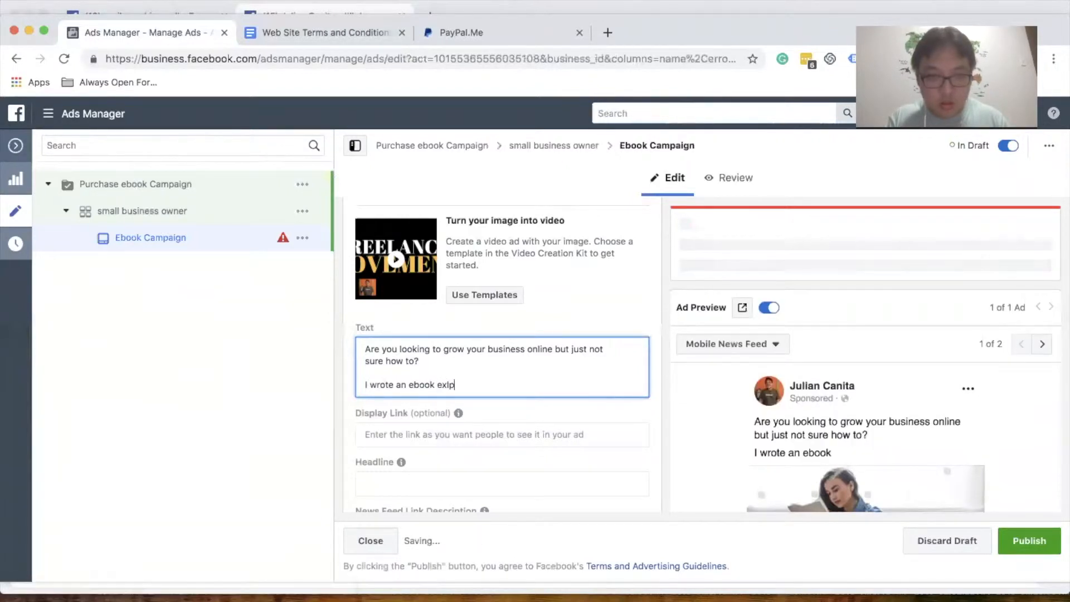
key(BackSpace)
key(BackSpace)
text(plaining)
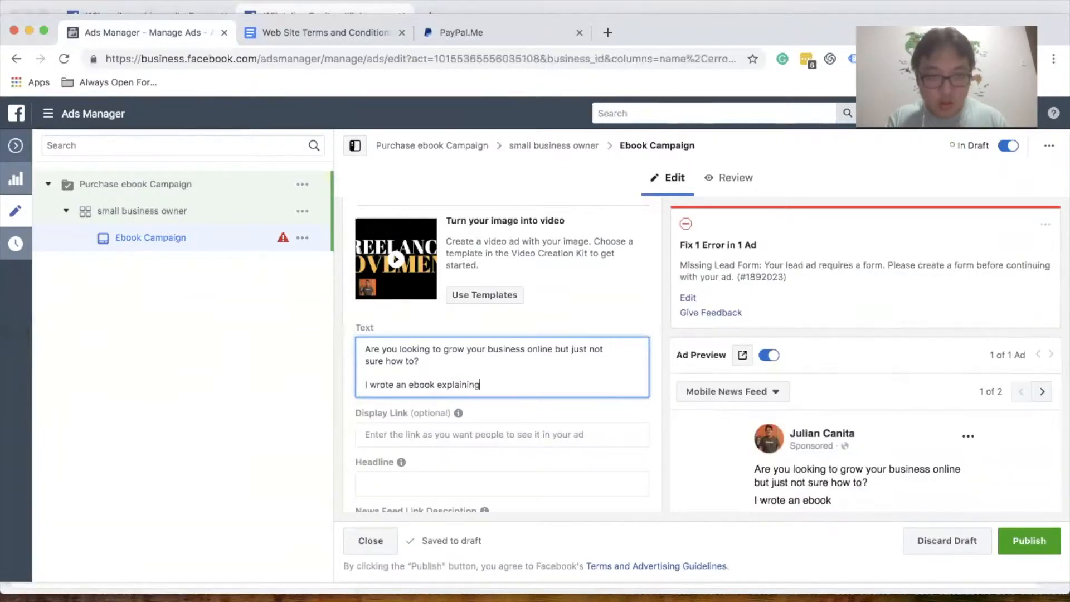
text( all about th)
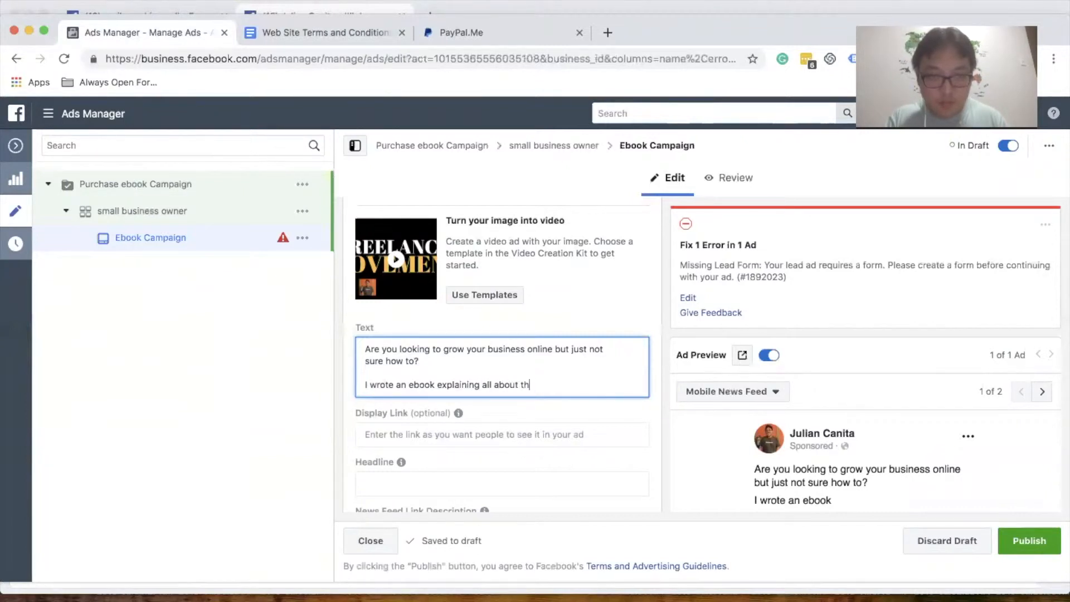
text(at!)
key(Return)
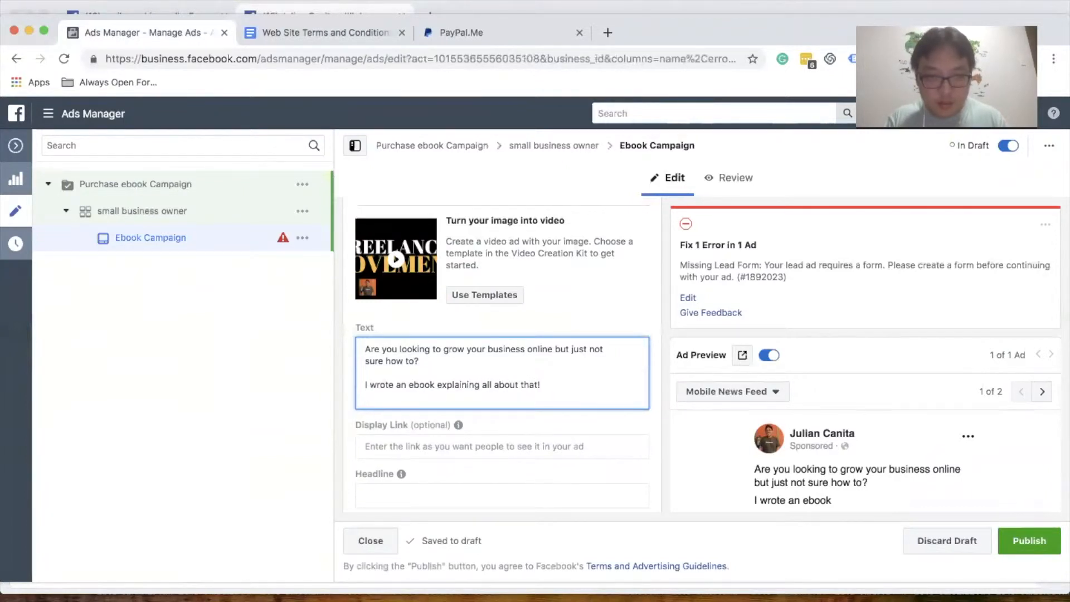
key(Return)
- Finish the ad text with the line "Simply click below to register and pay for the ebook!"
text(Si)
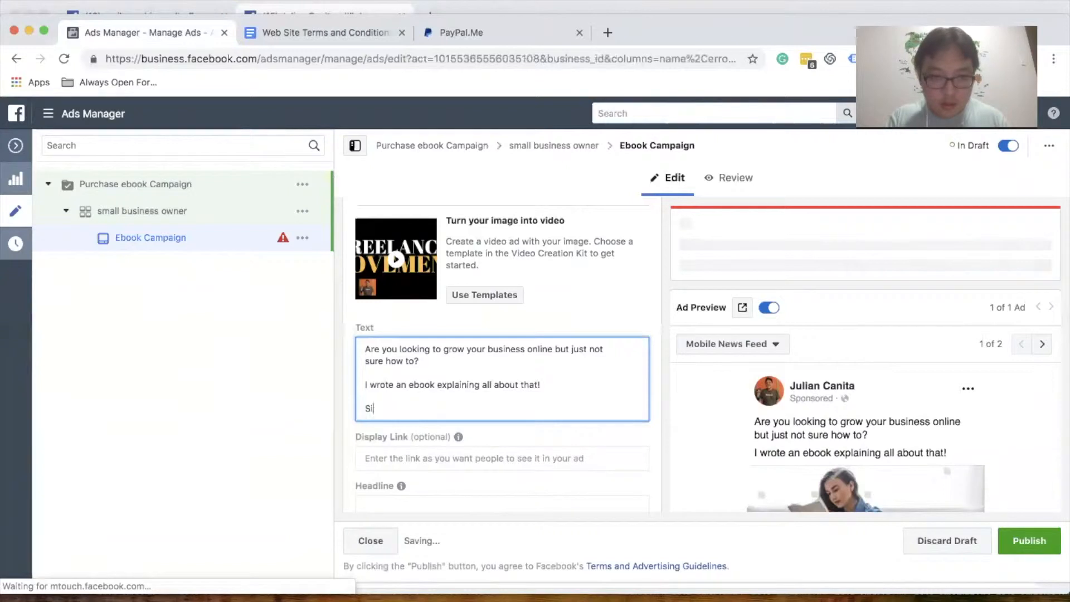
text(mply click below to )
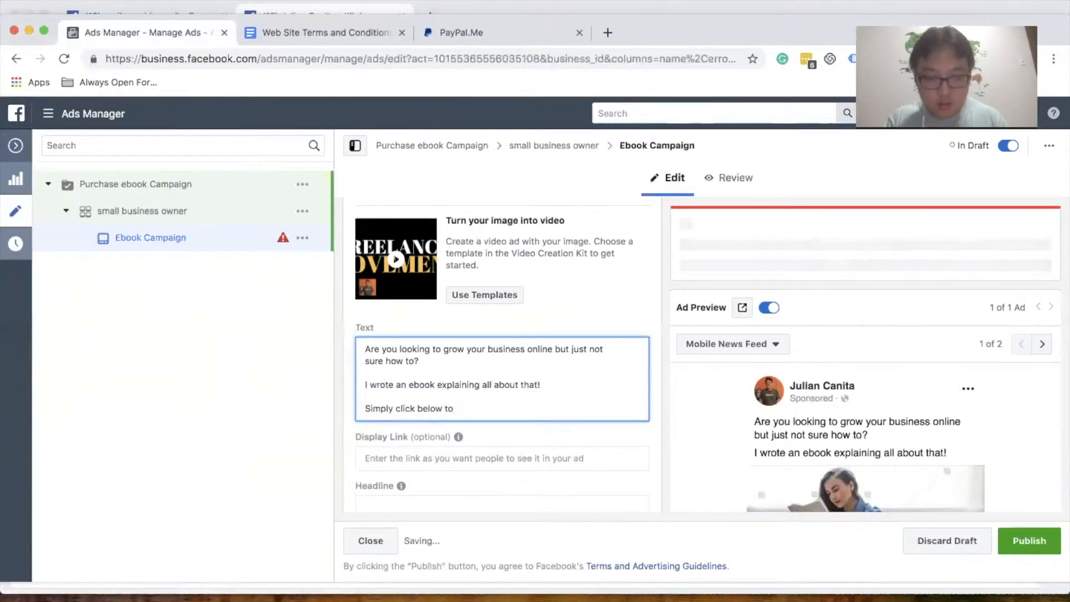
text(register and )
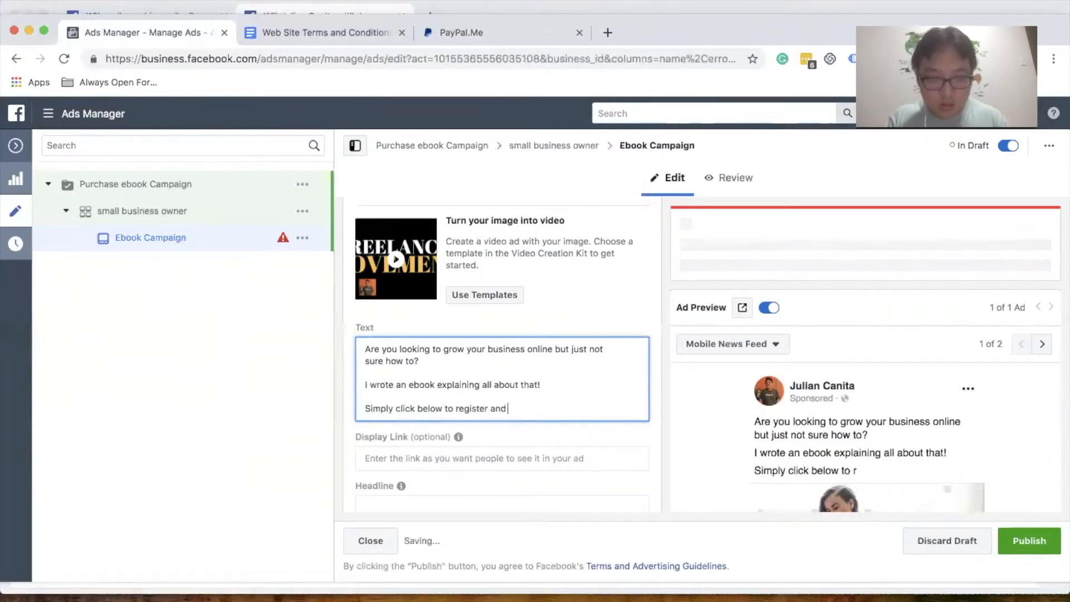
text(pay for the ebook!)
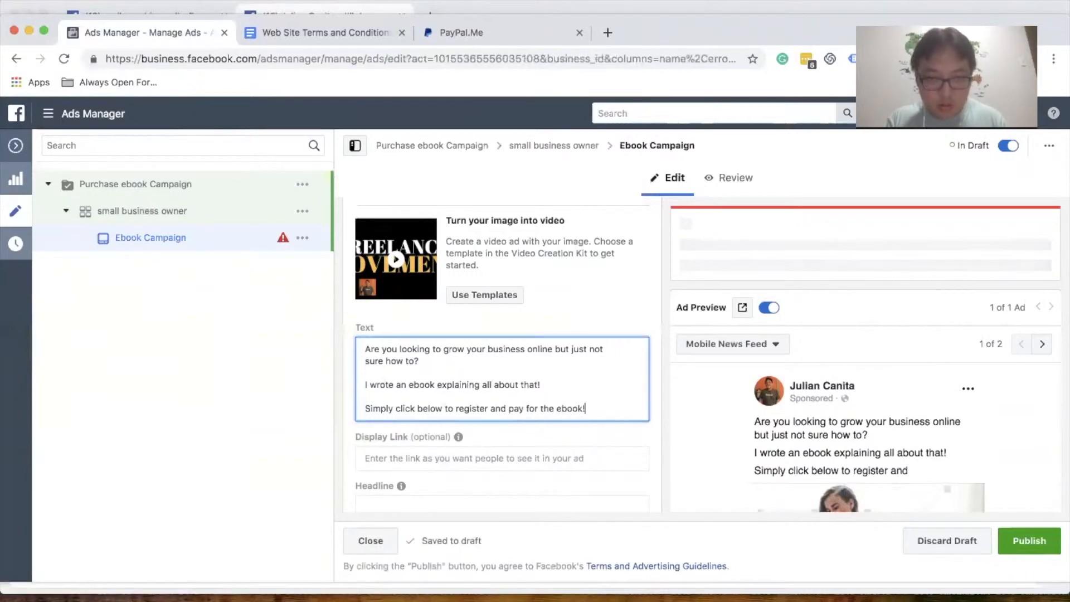
- Set the ad's headline to "eBook on How to Get More Customers Online"
scroll(451, 401, down, 2)
click(452, 404)
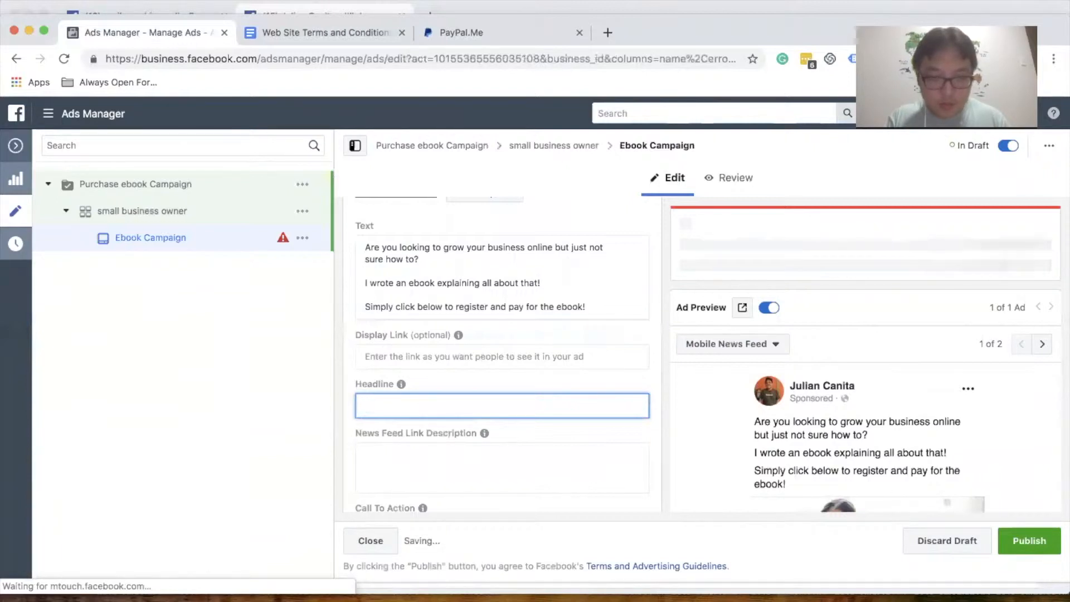
text(eBo)
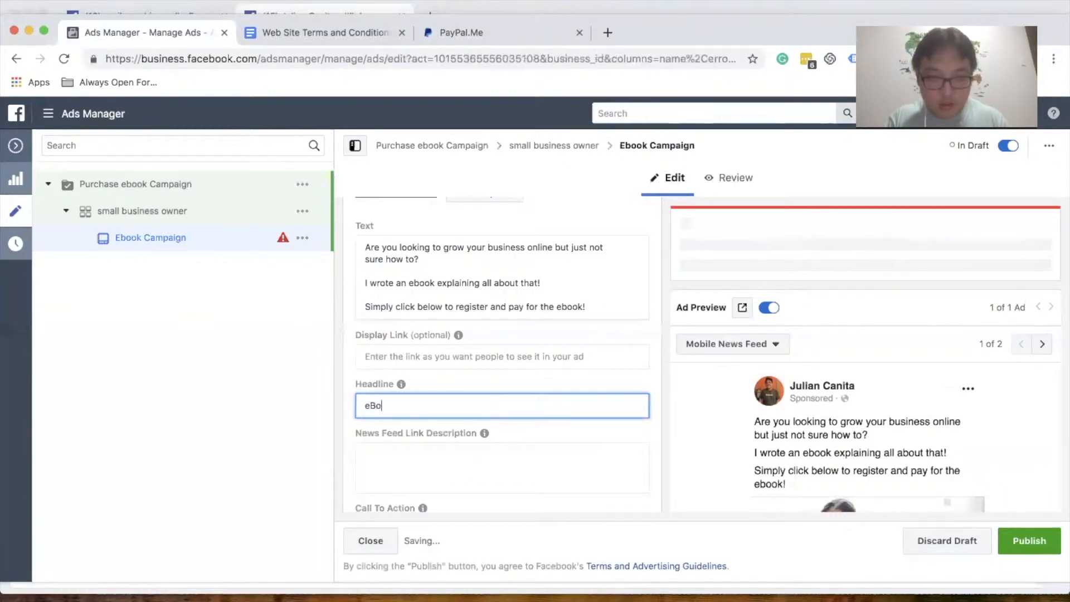
text(ok on how to g)
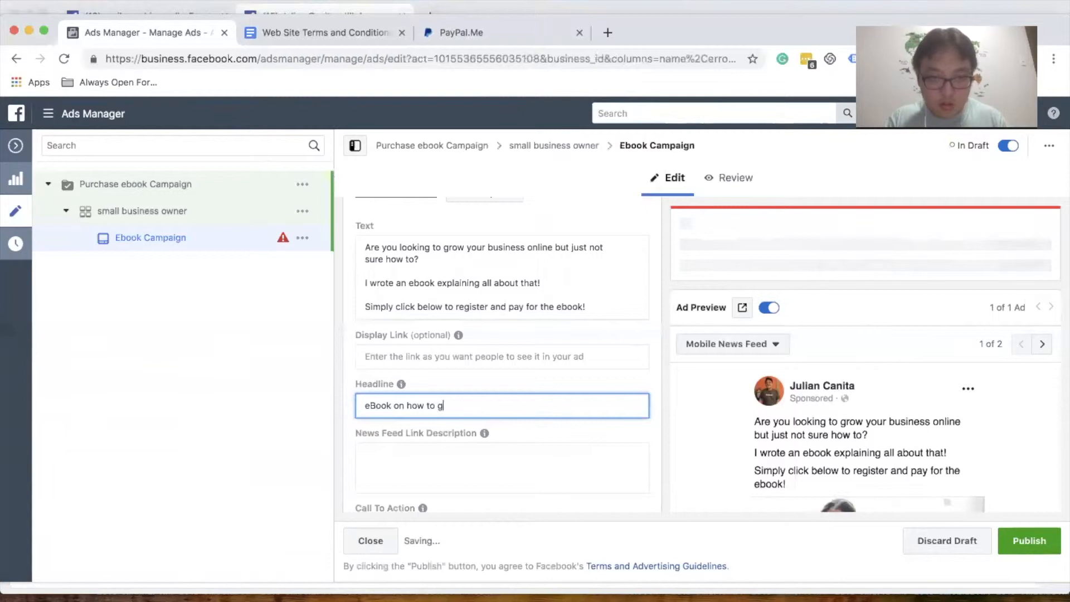
text(enerat)
key(BackSpace)
key(BackSpace)
key(BackSpace)
key(BackSpace)
key(BackSpace)
key(BackSpace)
key(BackSpace)
text(Get)
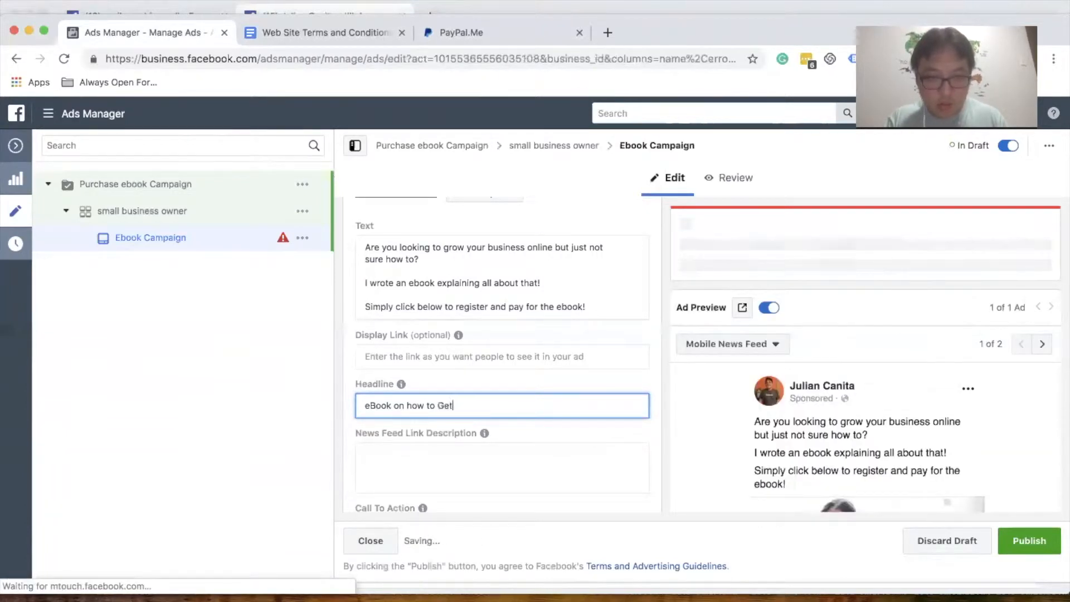
click(409, 405)
key(BackSpace)
text(H)
key(super+Right)
text(More C)
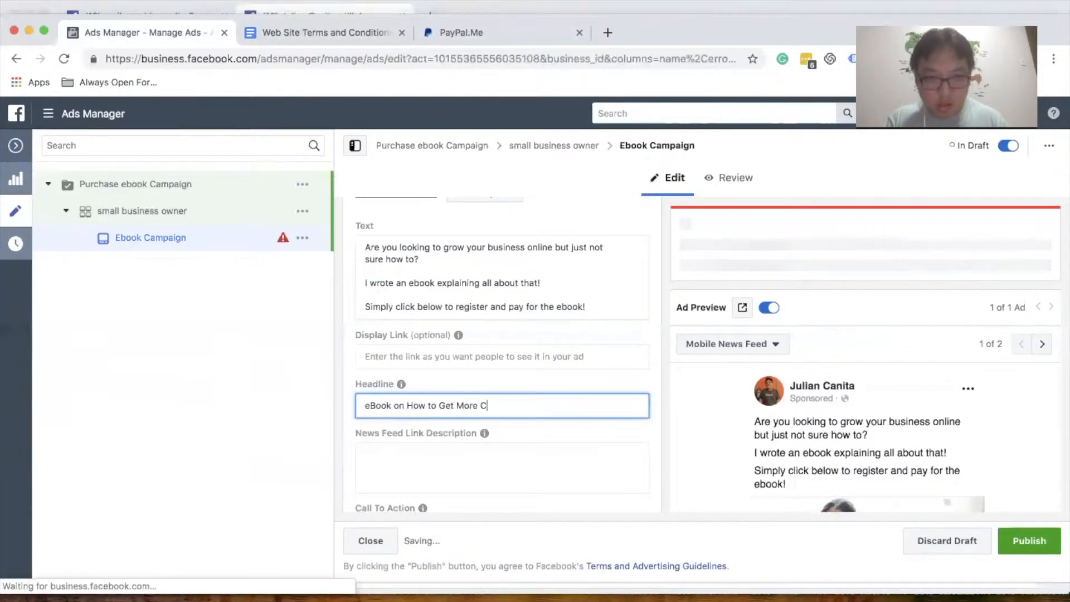
text(ustomers Online)
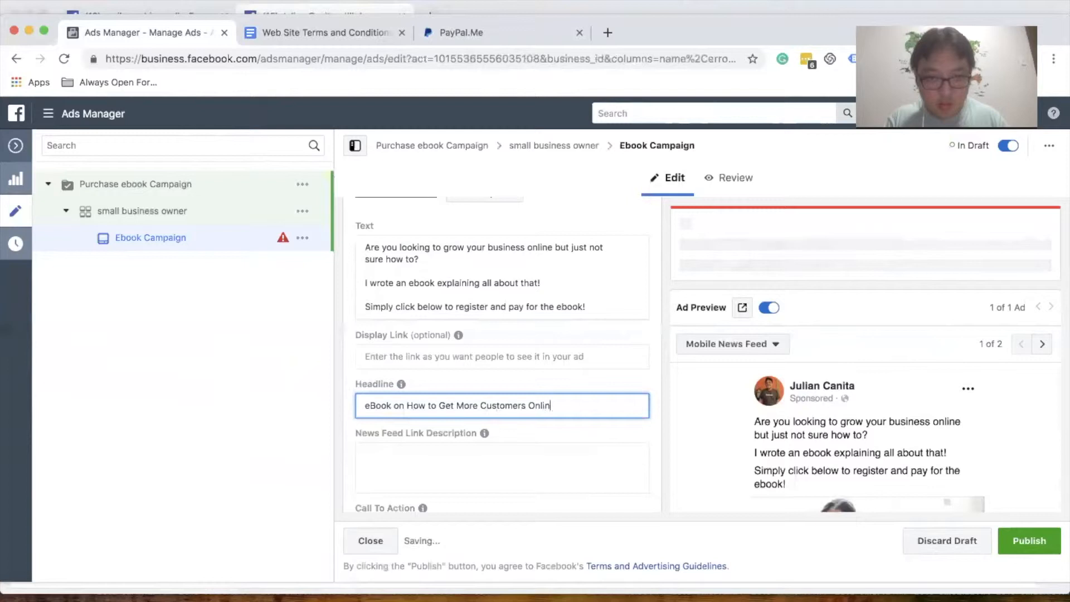
- Copy the last line of the ad text into the News Feed Link Description, replacing "below" with "here"
scroll(489, 267, down, 1)
click(617, 293)
triple_click(617, 292)
key(super+c)
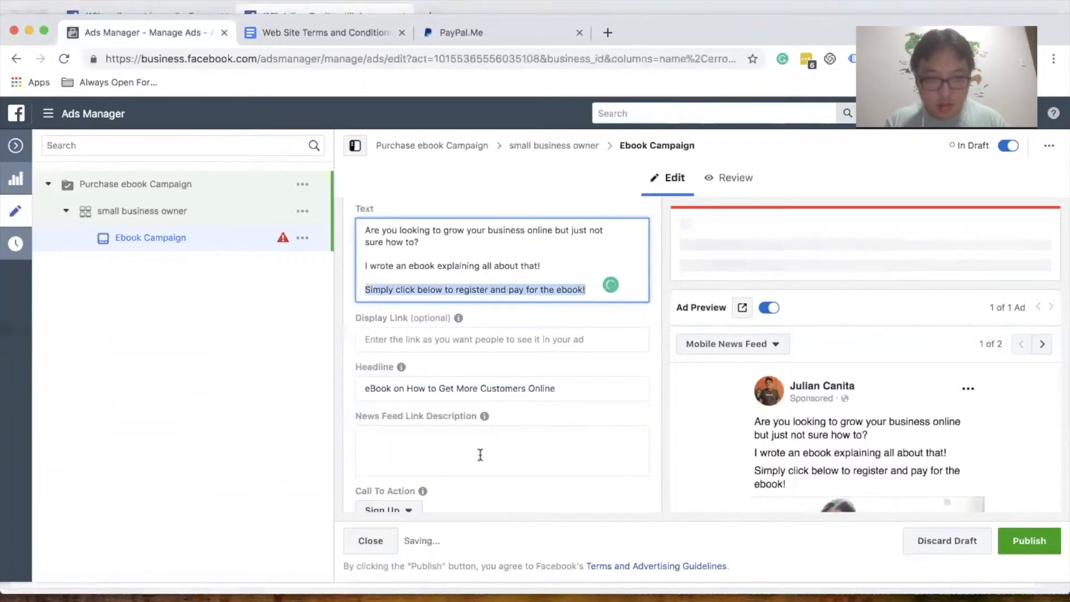
click(447, 445)
key(super+v)
double_click(421, 438)
text(here)
- Create a new lead form for the ad's Instant Form and open its Questions section
scroll(421, 438, down, 3)
scroll(381, 456, down, 2)
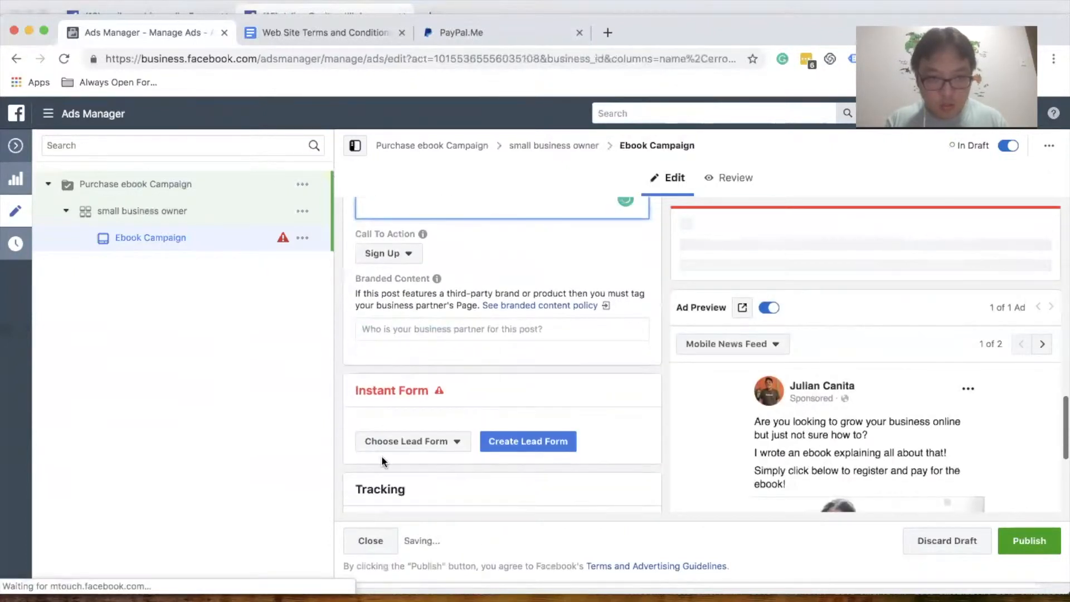
click(527, 441)
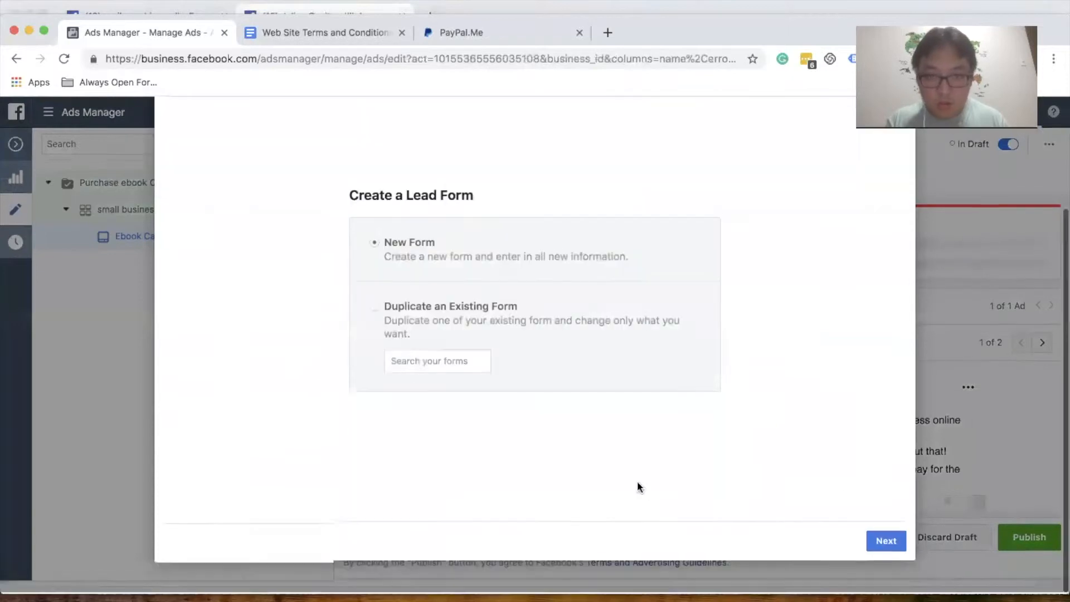
click(880, 541)
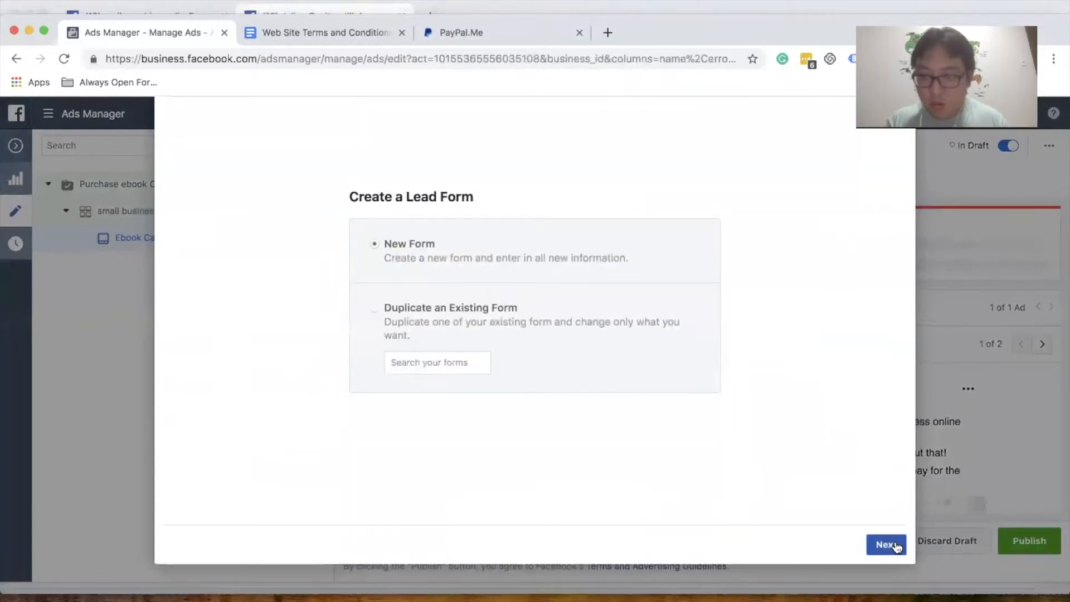
click(582, 323)
click(473, 360)
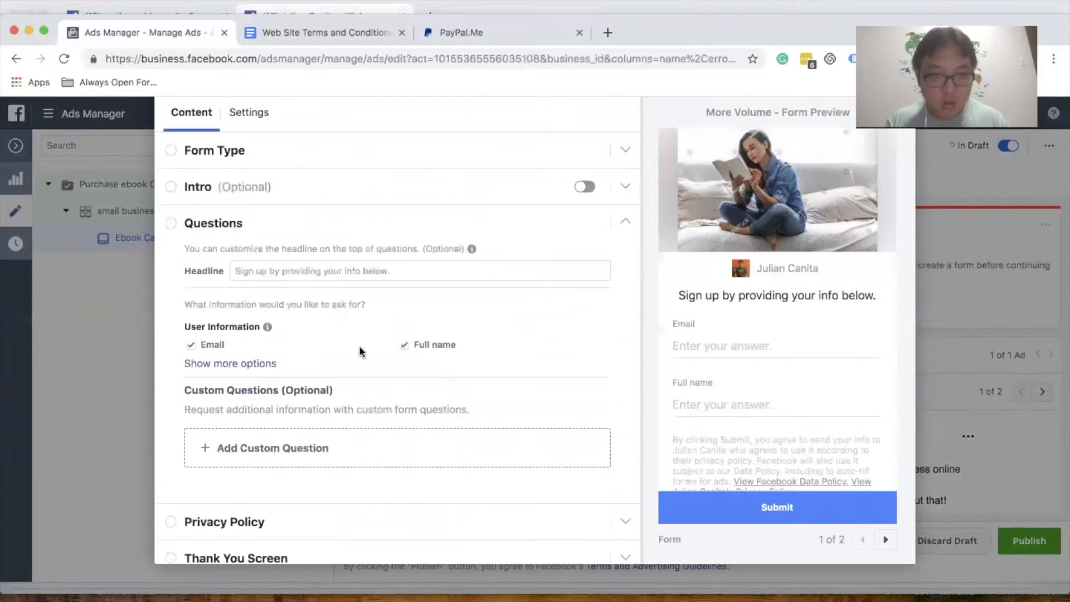
- Set the headline of the form's questions to "Thanks for requesting! For Step 1, Please register below."
click(329, 267)
text(Thanks)
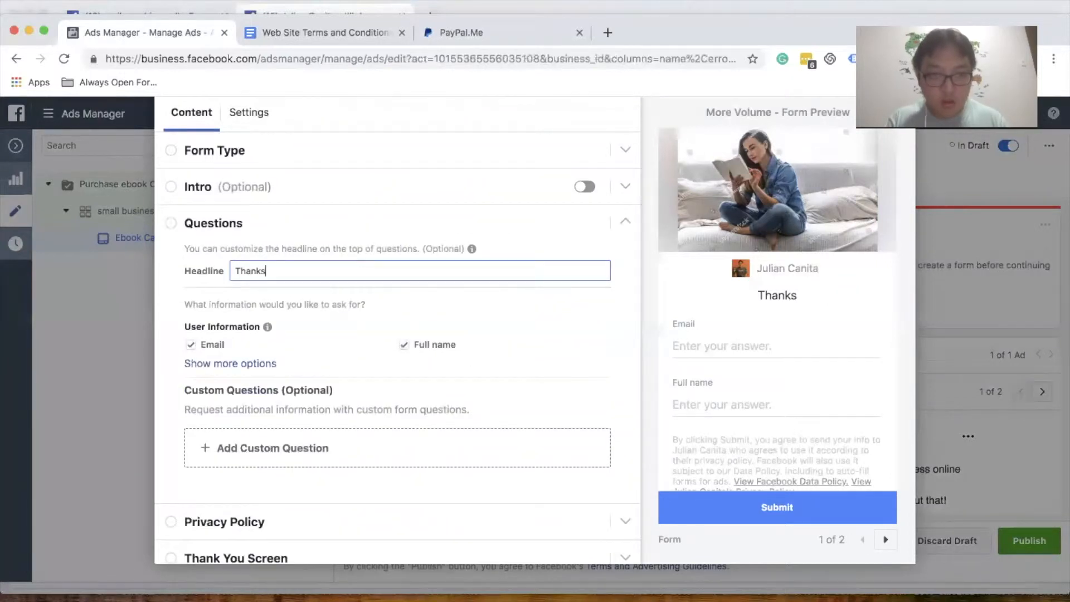
text( for r)
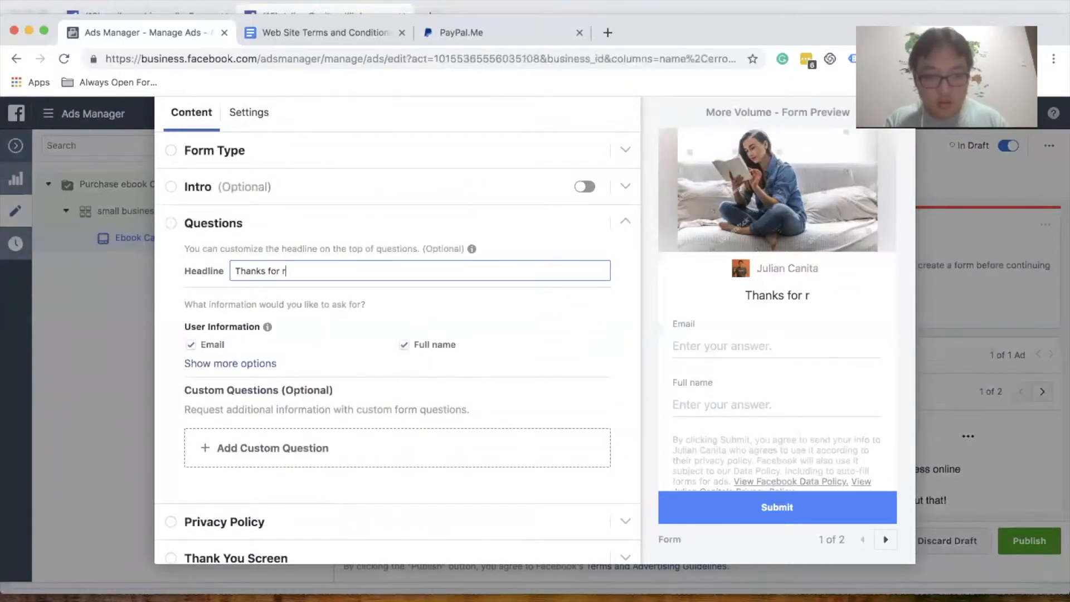
text(equesting! S)
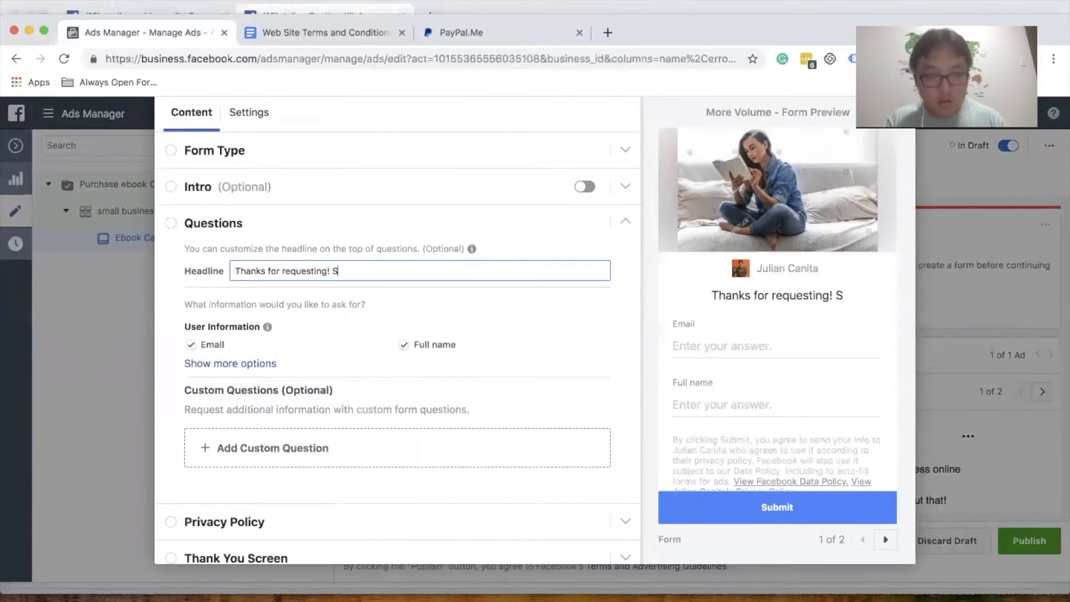
key(BackSpace)
text(For Step 1)
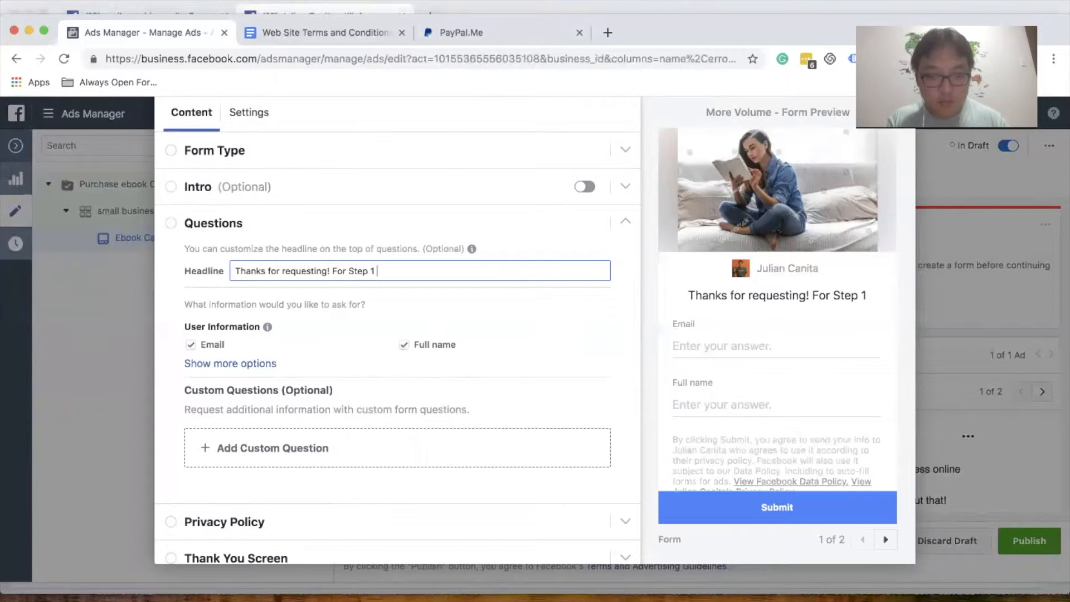
key(BackSpace)
text(, Please ref)
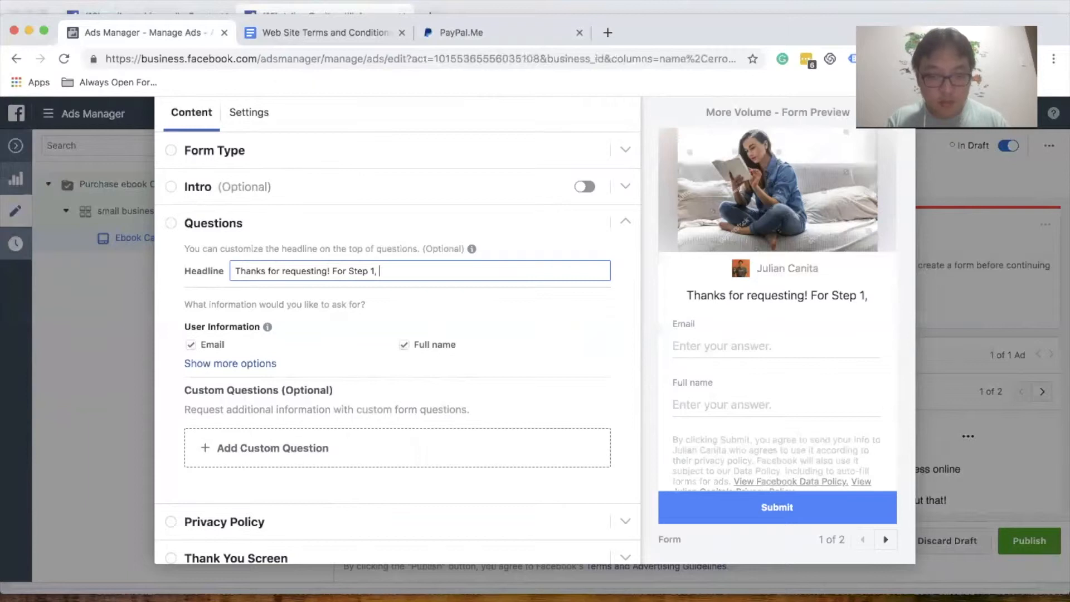
key(BackSpace)
text(gister below.)
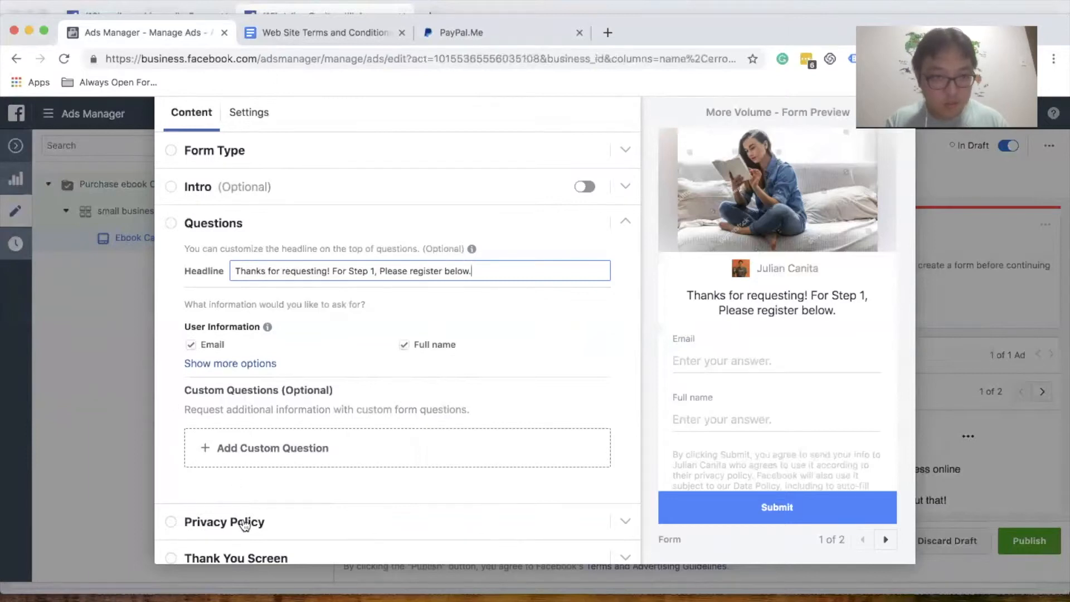
- Copy the sharing link of the "Web Site Terms and Conditions of Use" Google Docs document into the form's Privacy Policy Link URL
click(244, 523)
click(407, 37)
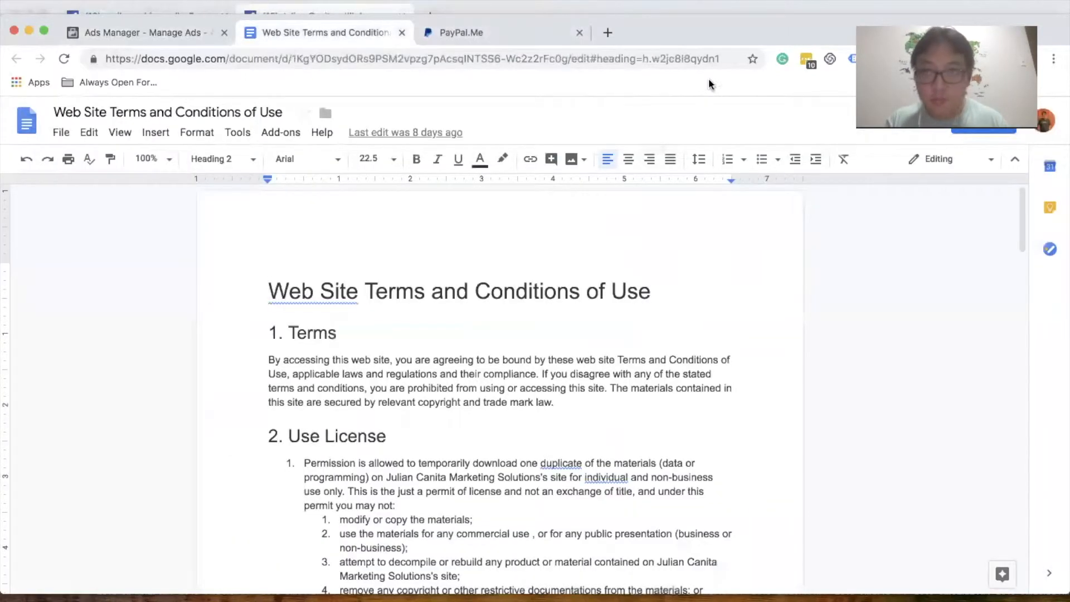
click(948, 9)
key(super+grave)
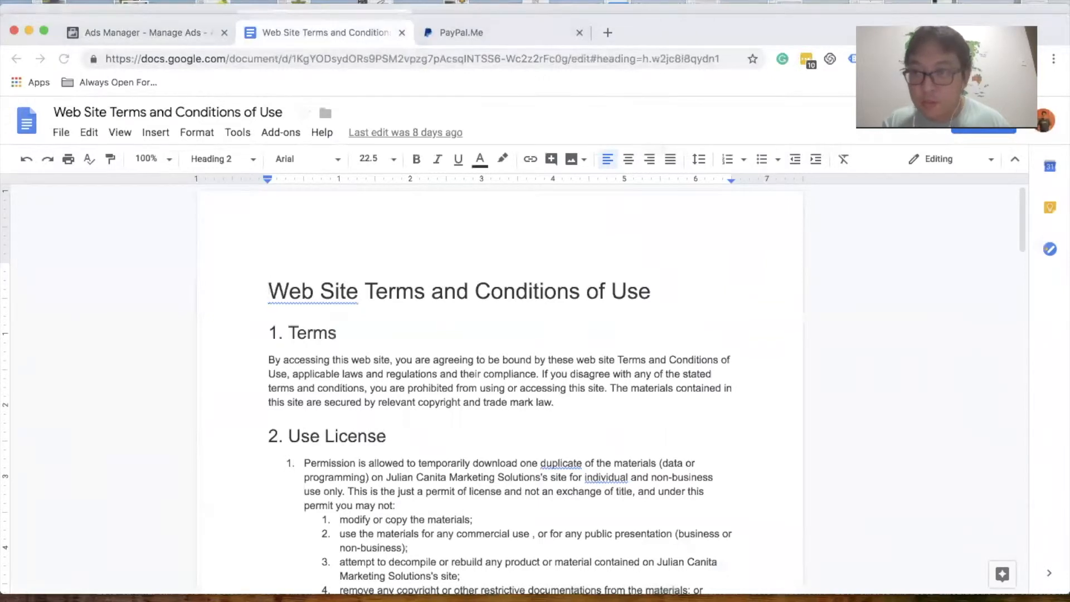
click(997, 131)
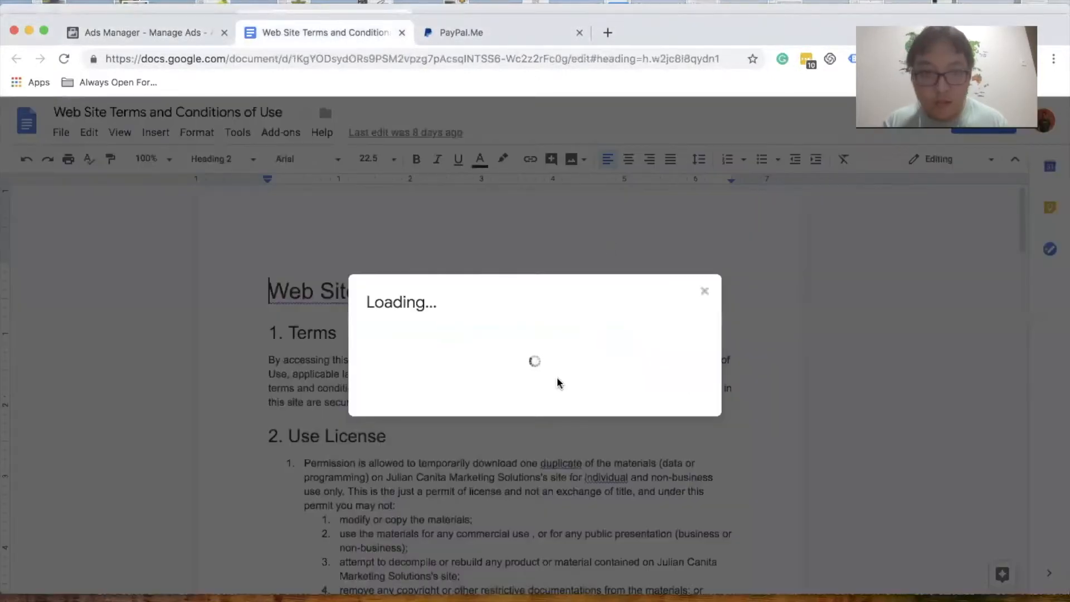
click(693, 277)
key(super+1)
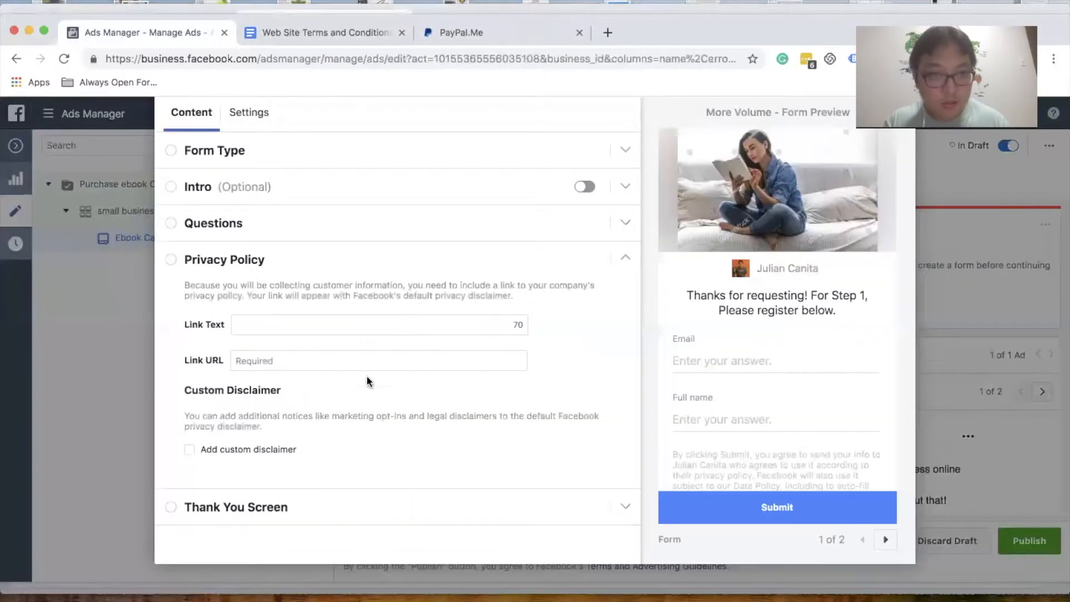
click(312, 327)
click(315, 360)
key(super+v)
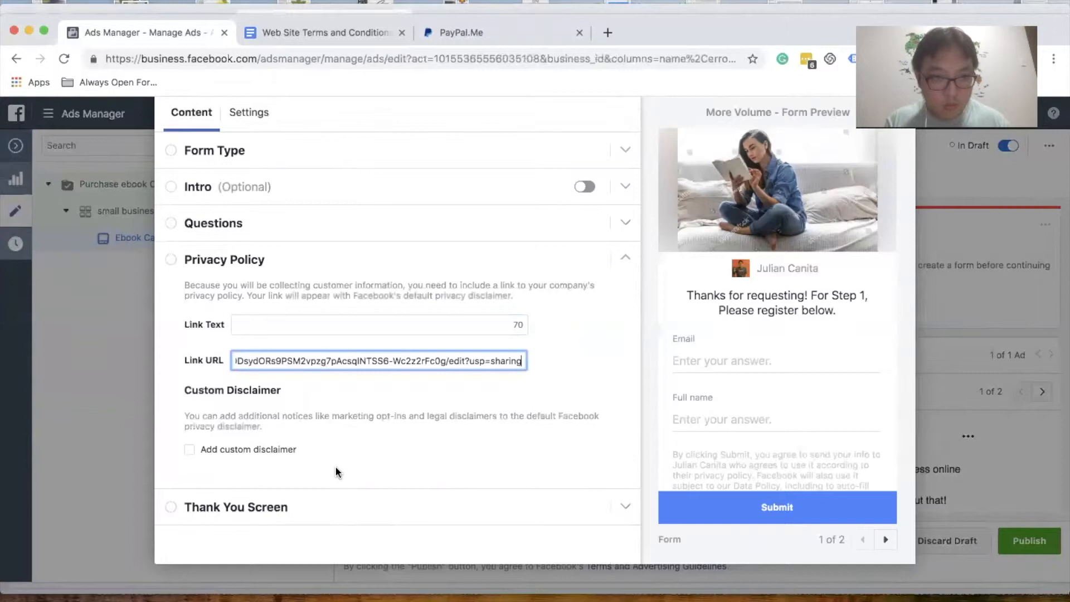
- Change the Thank You Screen's headline to "Thanks for registering!"
click(329, 501)
click(372, 354)
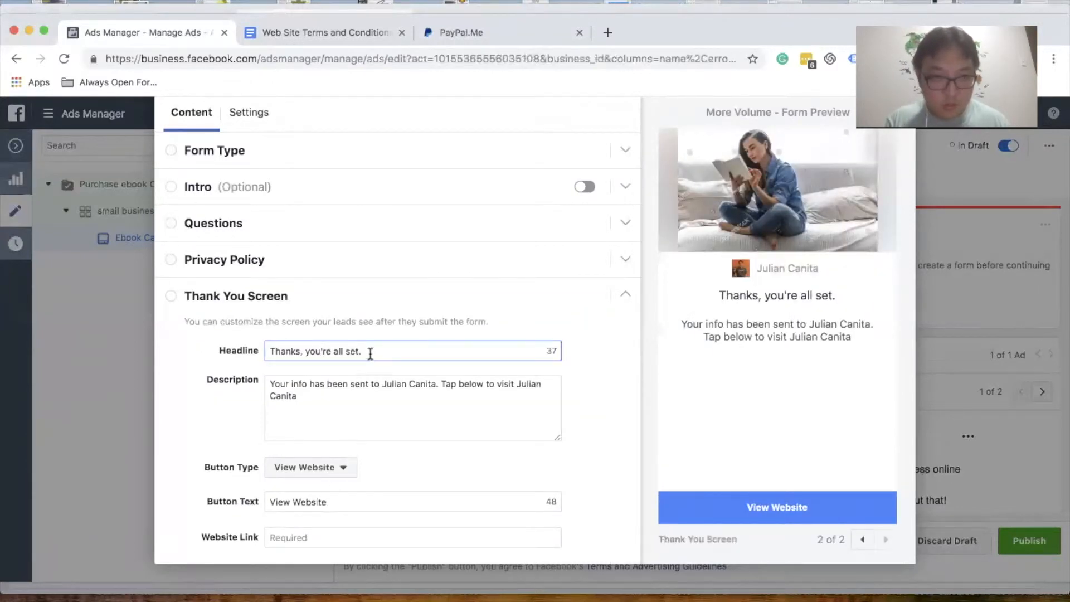
shift+click(305, 352)
key(BackSpace)
key(BackSpace)
key(BackSpace)
text(for registring!)
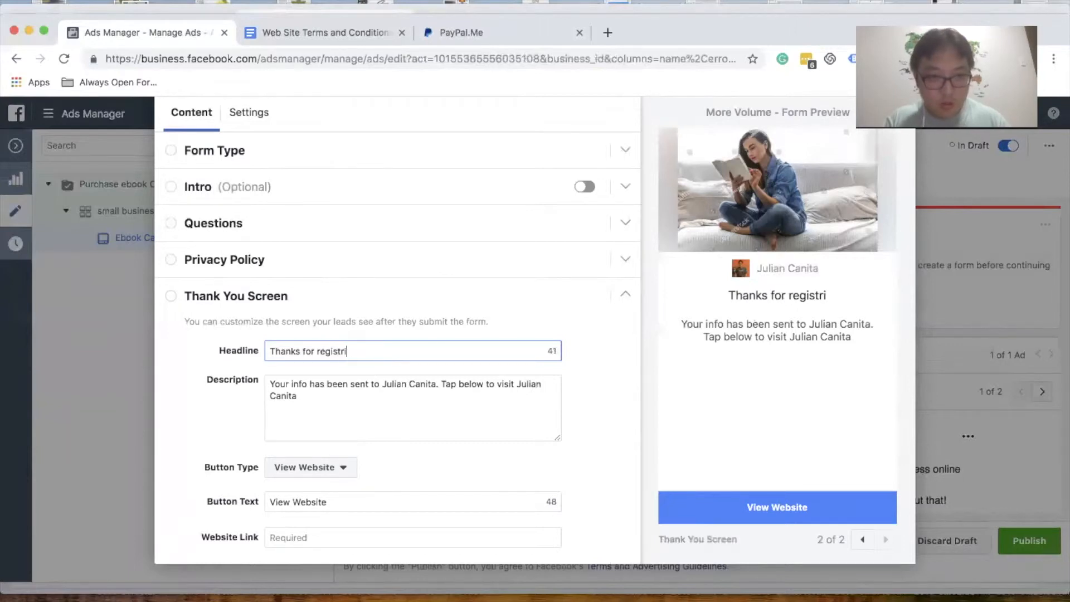
click(337, 351)
text(e)
- Set the Thank You Screen's description to "For Step 2, please click below to settle the payment" and its button text to "Checkout"
click(372, 401)
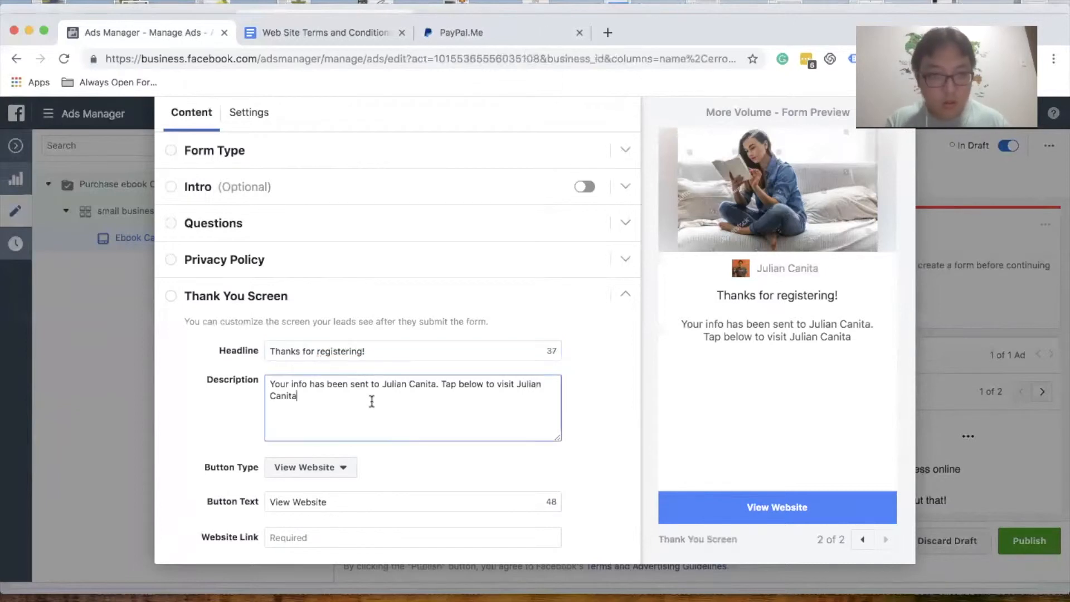
key(super+a)
text(For Step 2, please click below to settle the payment)
click(361, 504)
key(super+a)
text(Checkout)
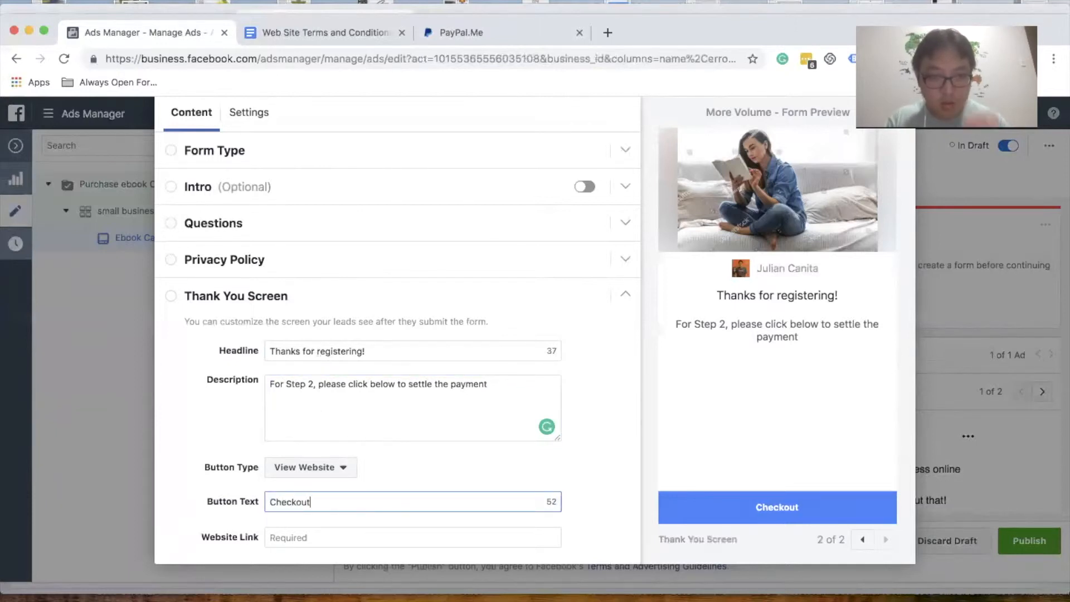
- Copy the address of the open PayPal.Me payment page for 500 PHP into the Thank You Screen's Website Link
key(Tab)
key(ctrl+Tab)
key(ctrl+Tab)
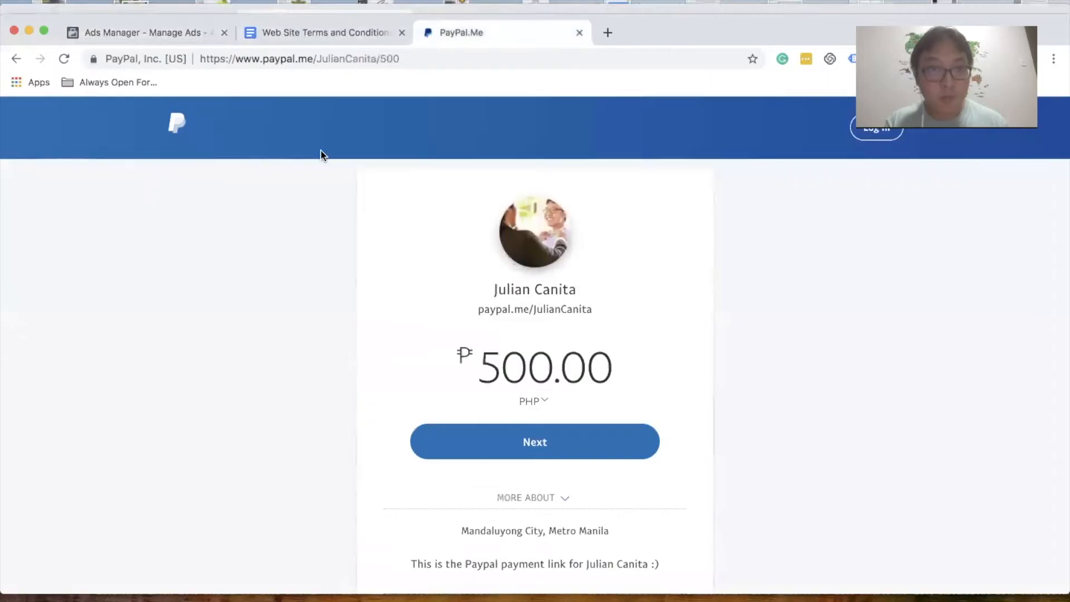
click(432, 57)
key(ctrl+Tab)
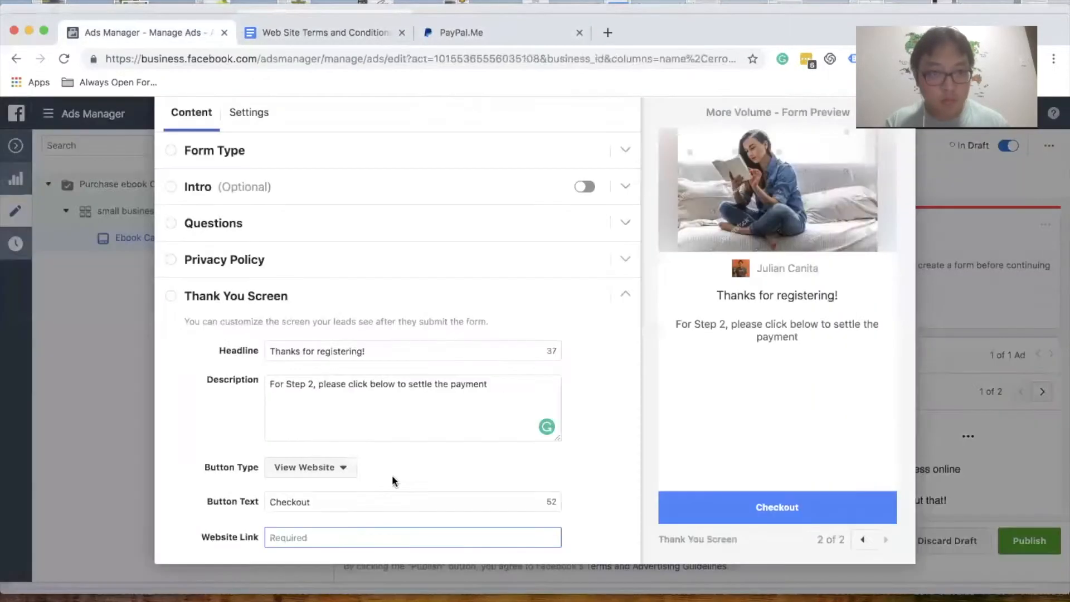
key(ctrl+v)
scroll(446, 434, down, 1)
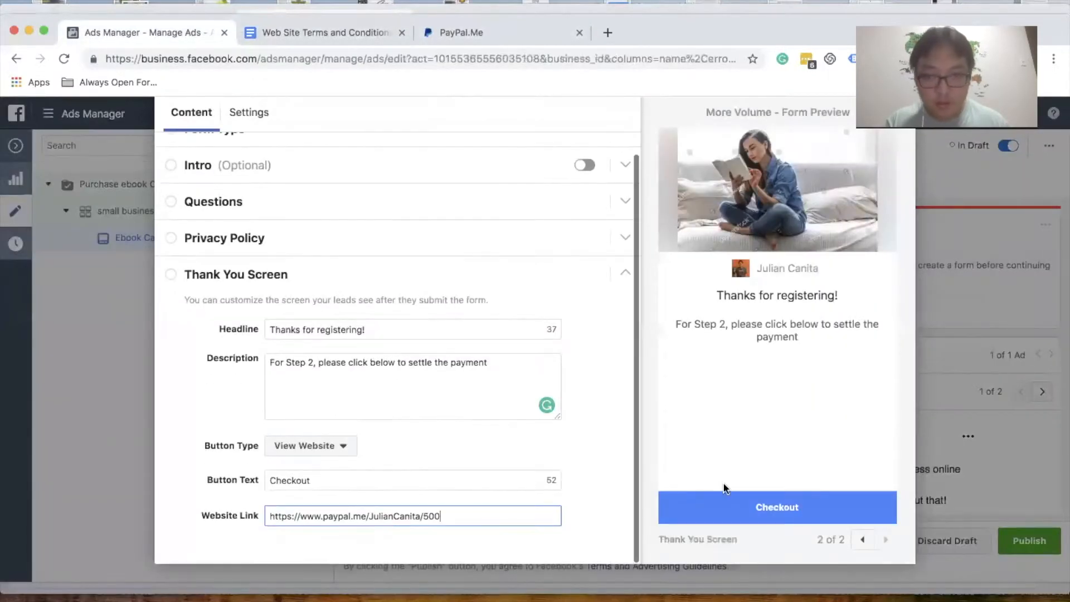
- Finish the lead form so it is attached to the ad, and refresh the ad preview
scroll(723, 362, up, 3)
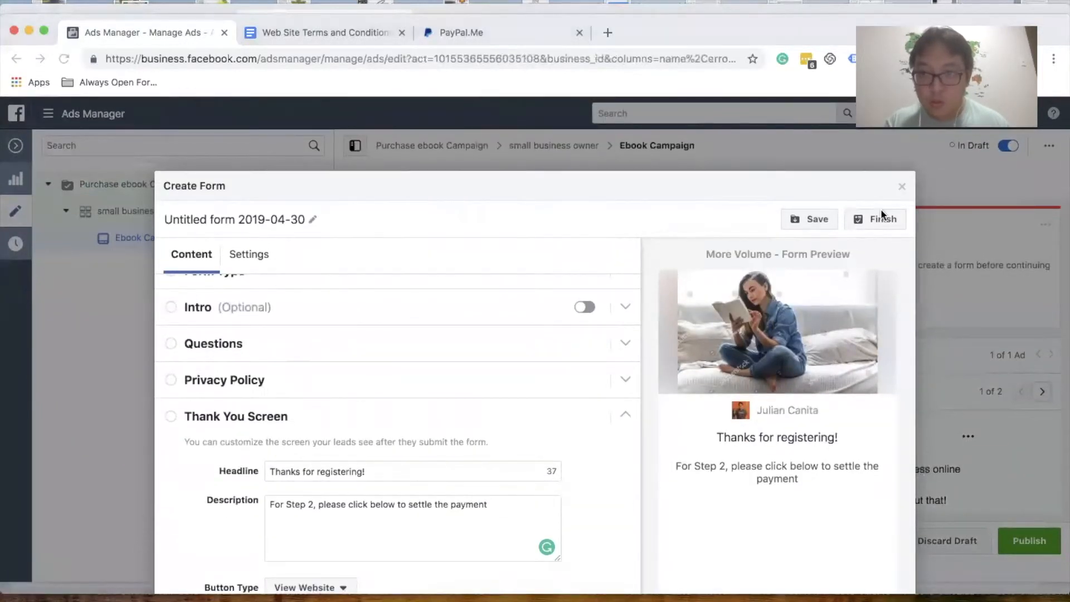
click(879, 222)
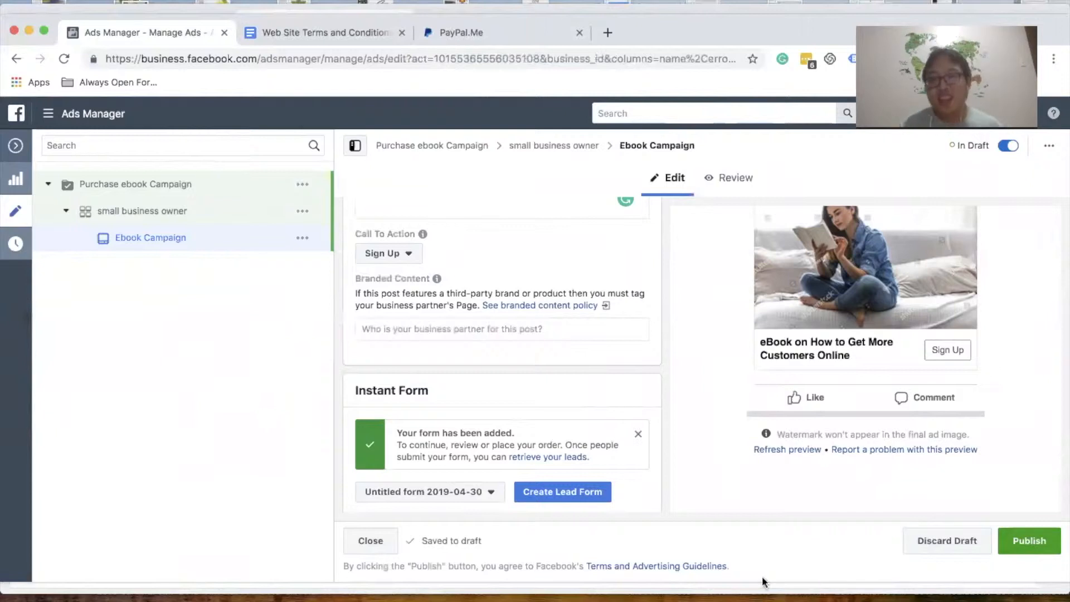
click(802, 449)
scroll(573, 375, up, 2)
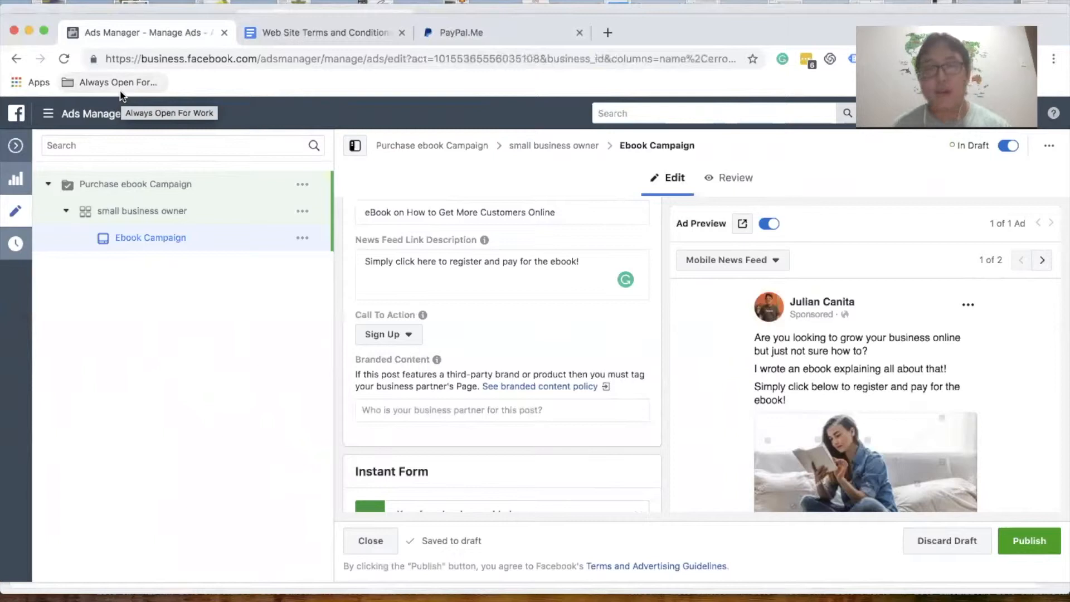
- Review the campaign's details and the small business owner ad set's budget, audience and detailed targeting descriptions
click(167, 185)
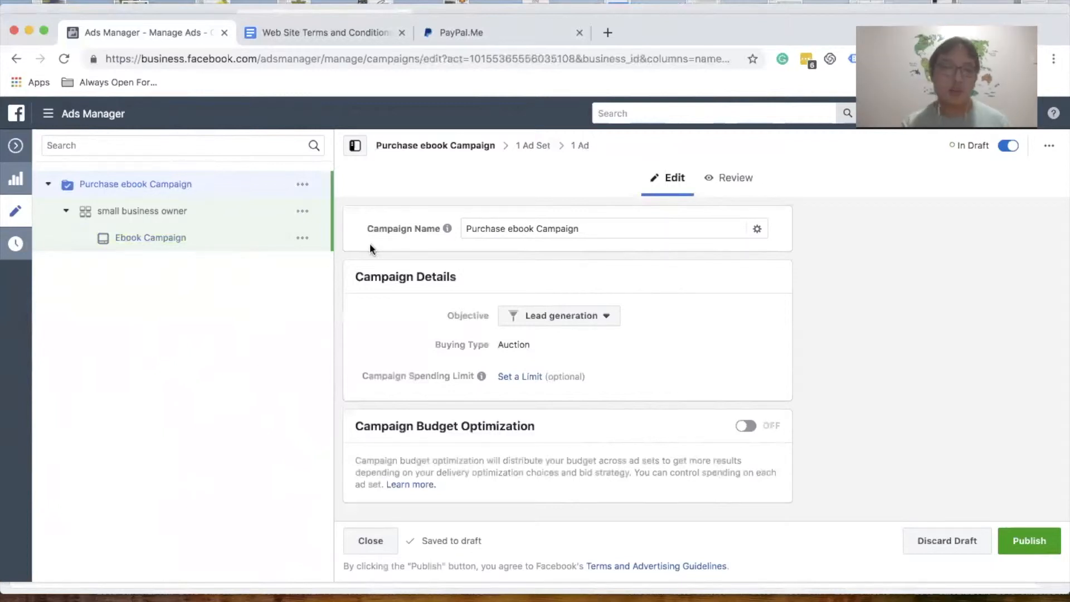
click(198, 212)
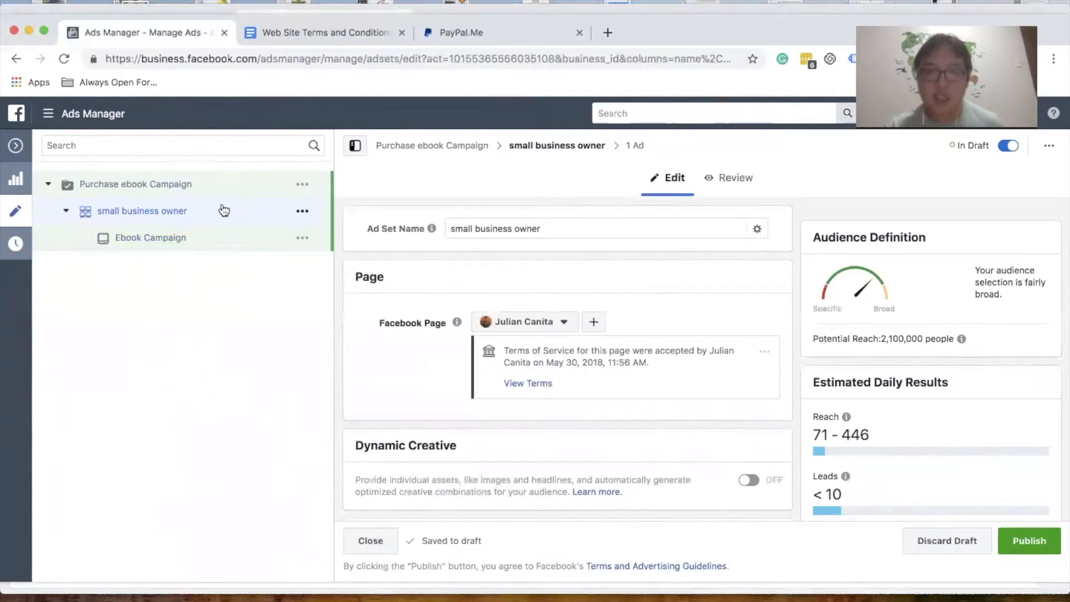
scroll(428, 361, down, 3)
scroll(427, 362, down, 3)
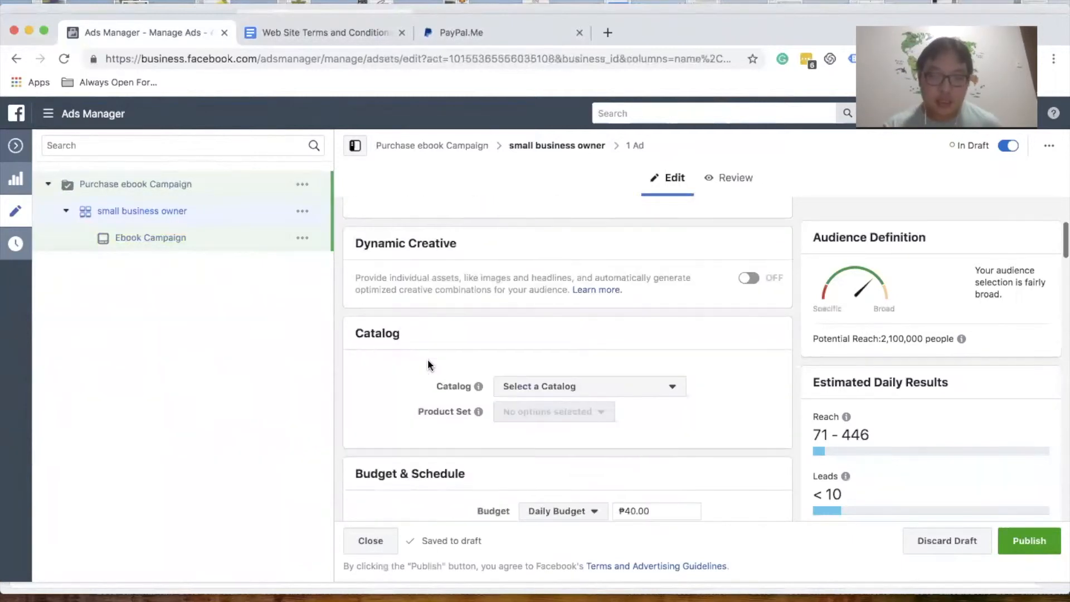
scroll(428, 362, up, 6)
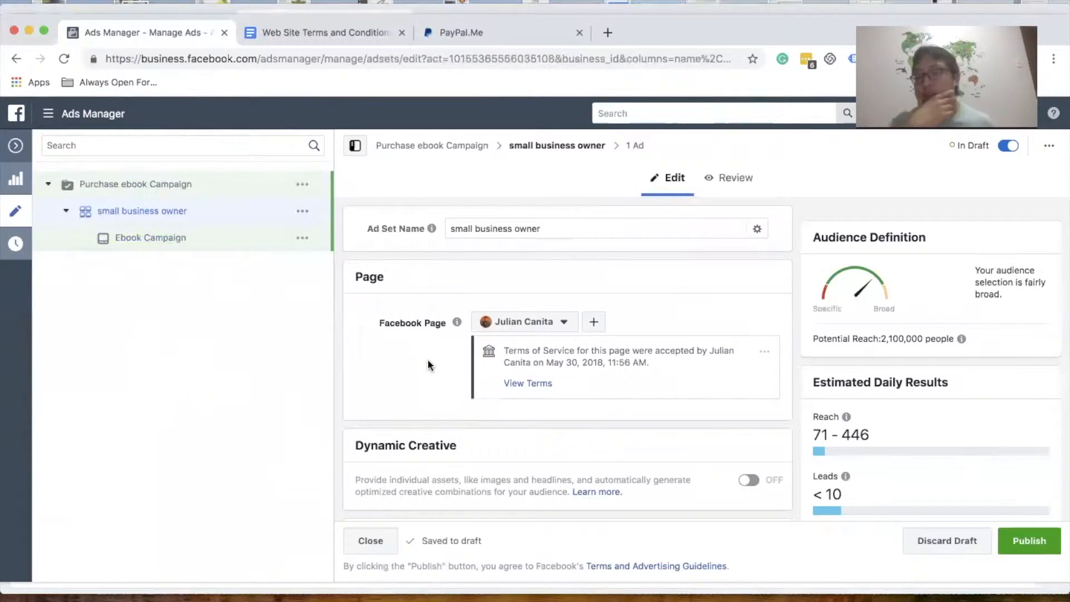
scroll(427, 365, down, 10)
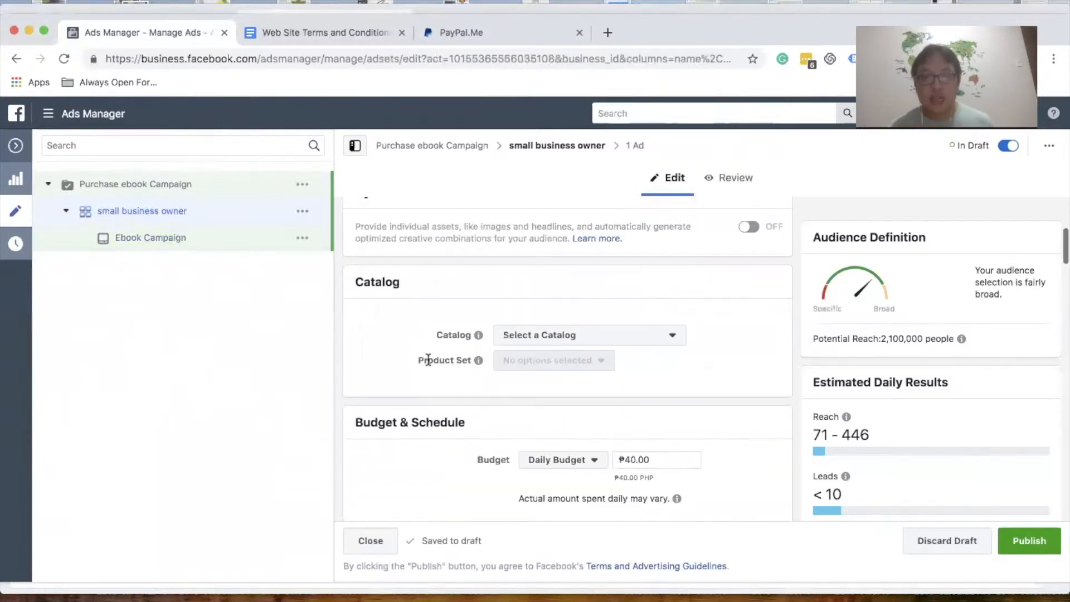
scroll(428, 361, down, 10)
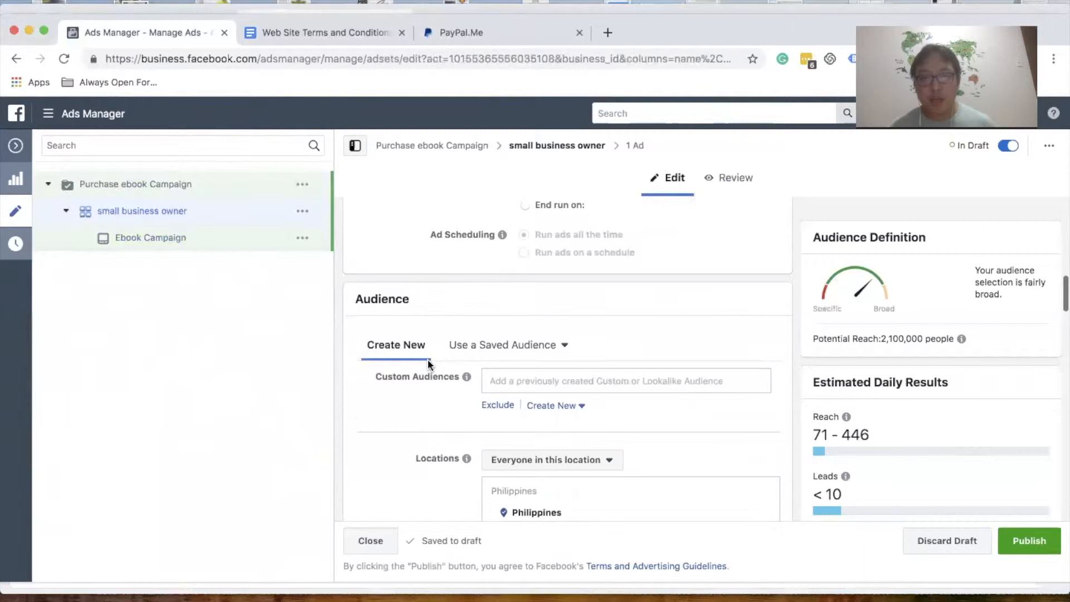
scroll(427, 359, down, 1)
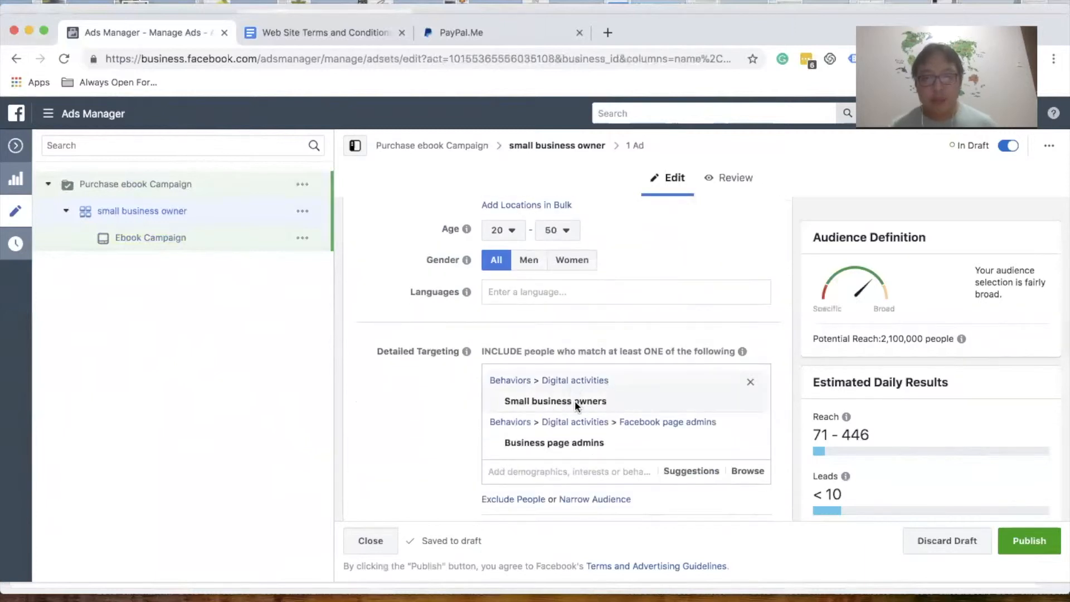
mouse_move(574, 400)
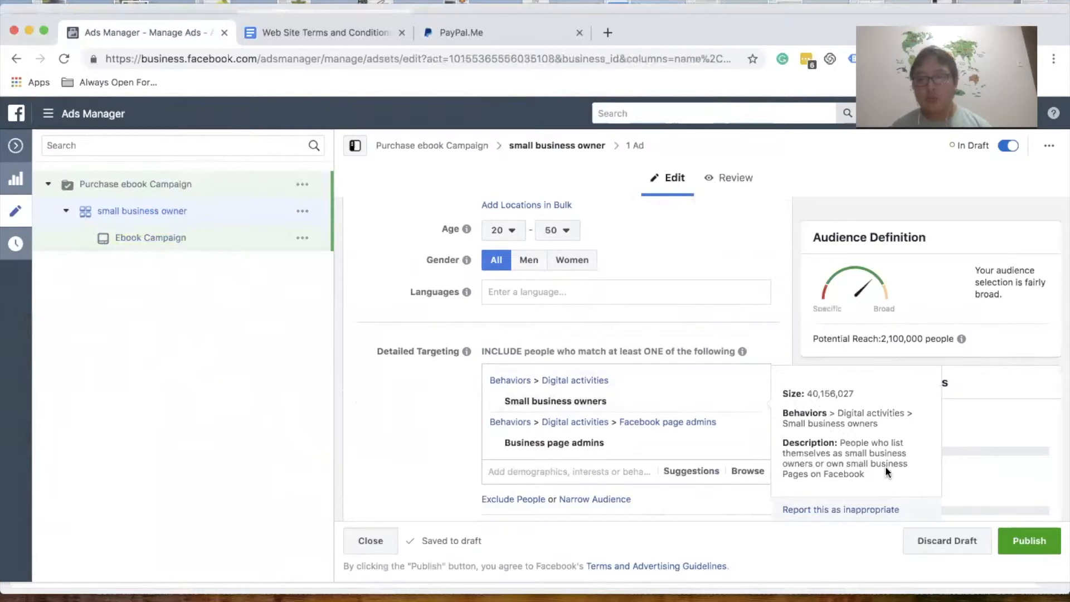
mouse_move(573, 444)
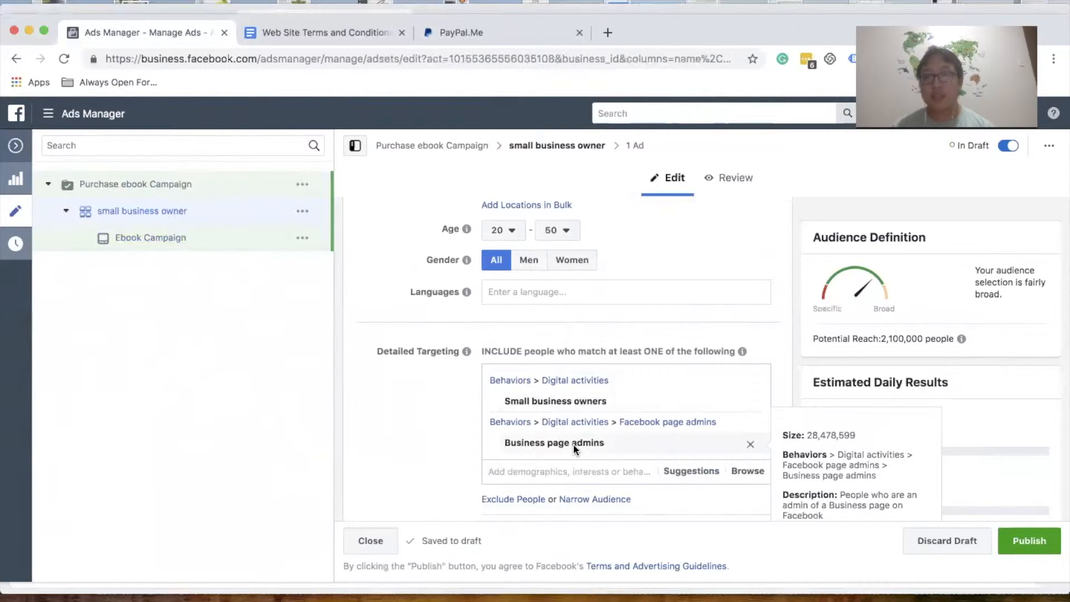
- Examine the ad set's placement settings, including device types and the Facebook and Instagram platforms
scroll(419, 442, down, 3)
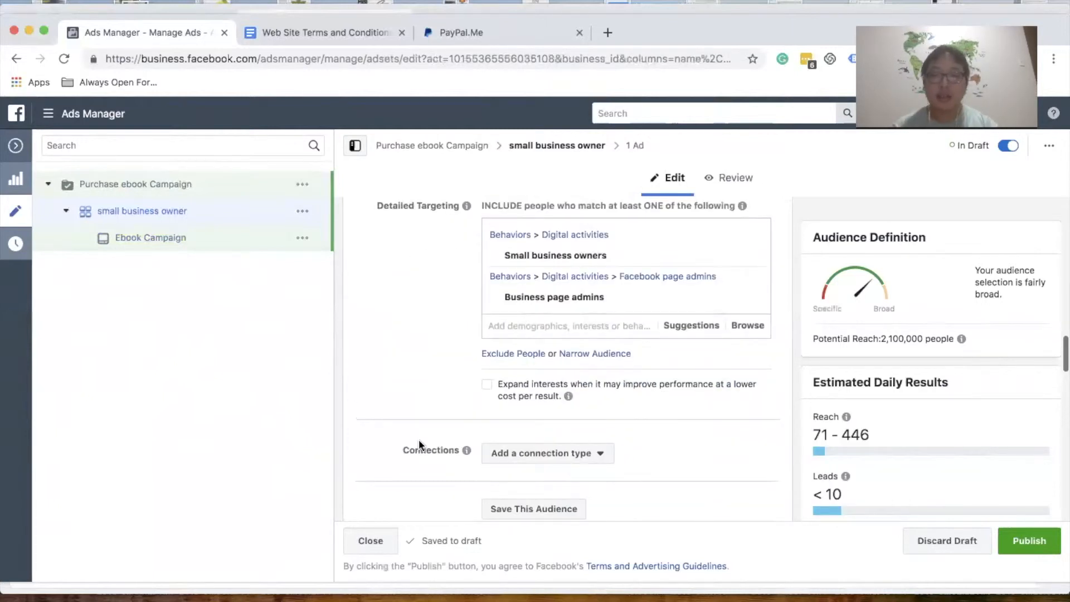
scroll(419, 442, down, 8)
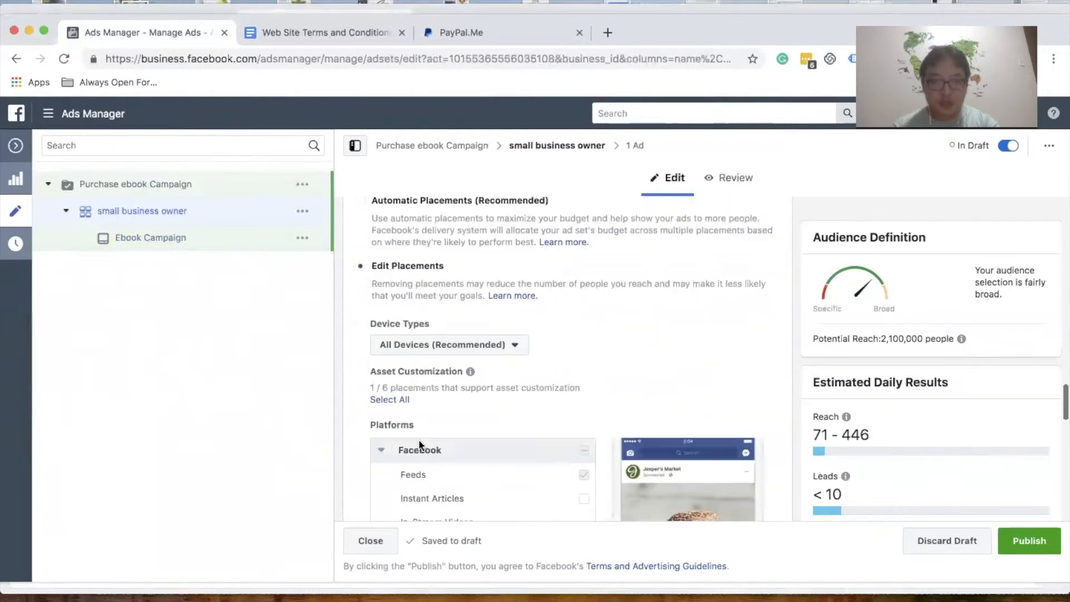
scroll(419, 444, down, 1)
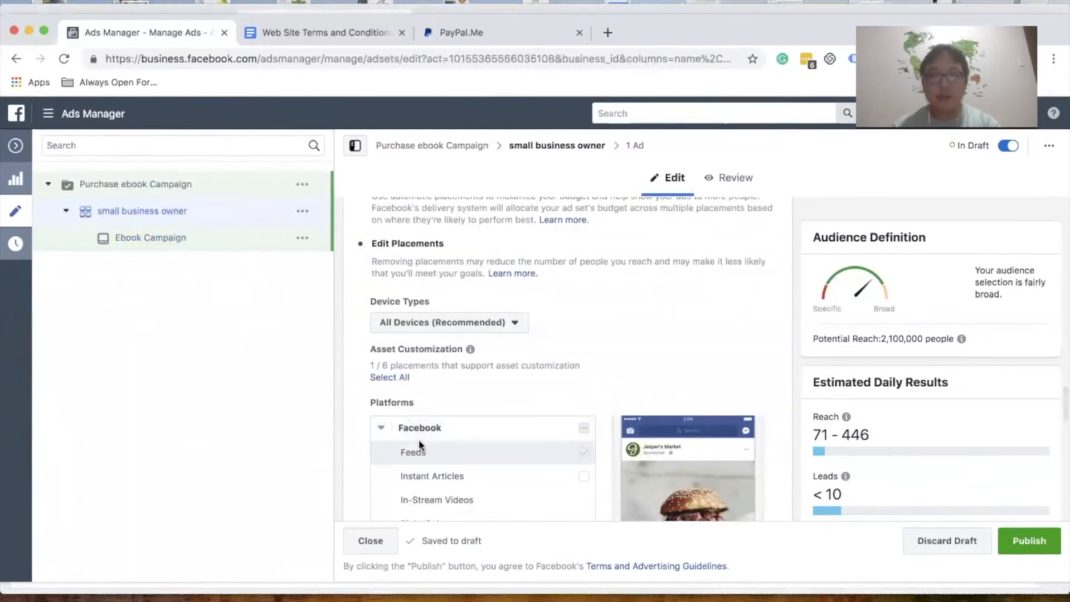
scroll(419, 439, down, 2)
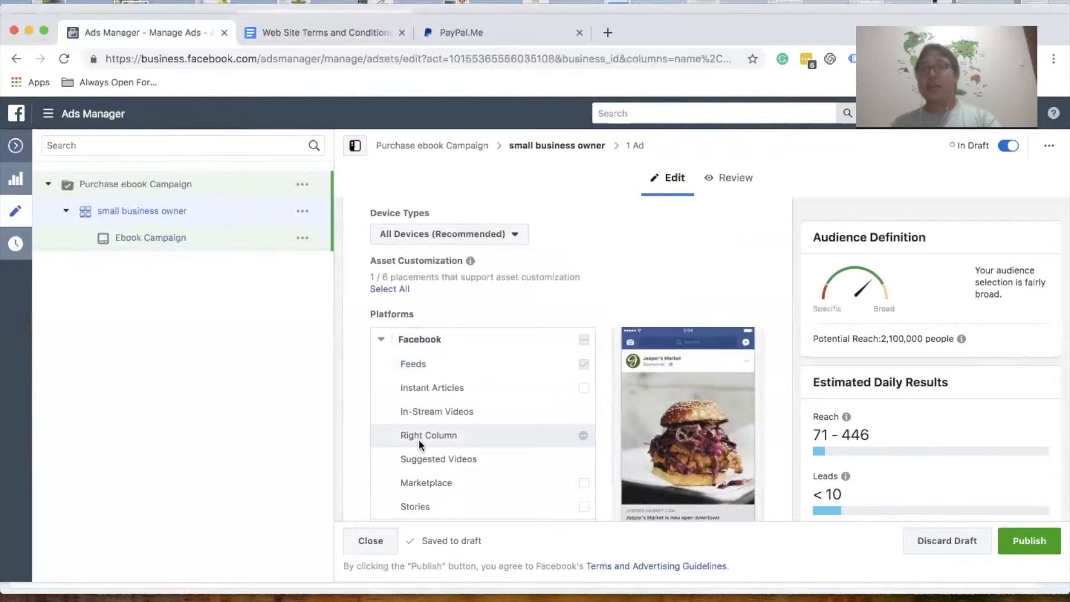
scroll(419, 439, down, 2)
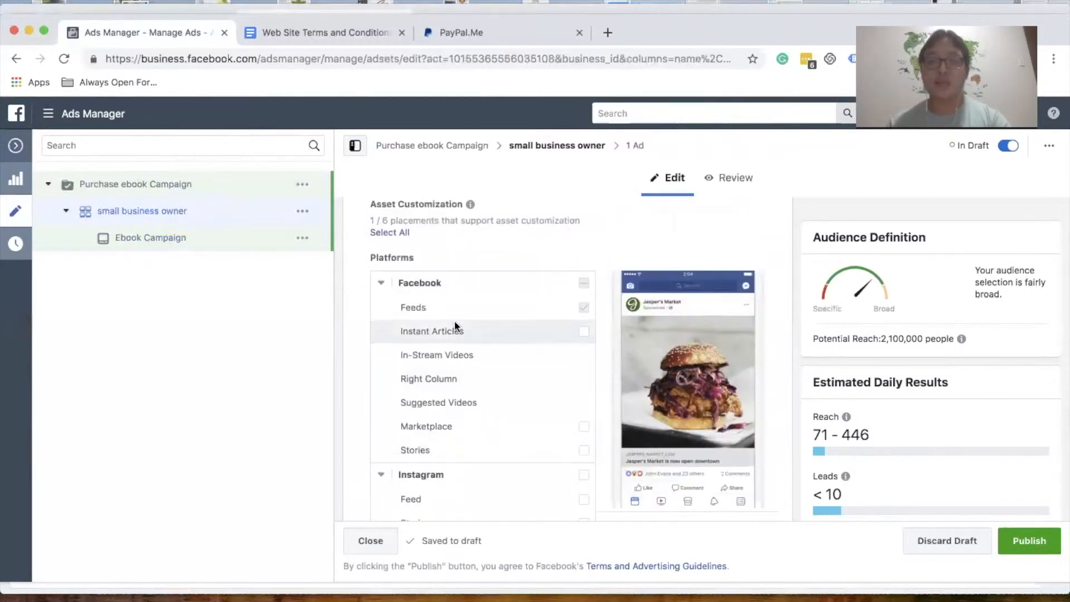
- Review the small business owner ad set's remaining placements, mobile device and Wi-Fi options, and its Optimization & Delivery settings
scroll(453, 326, down, 10)
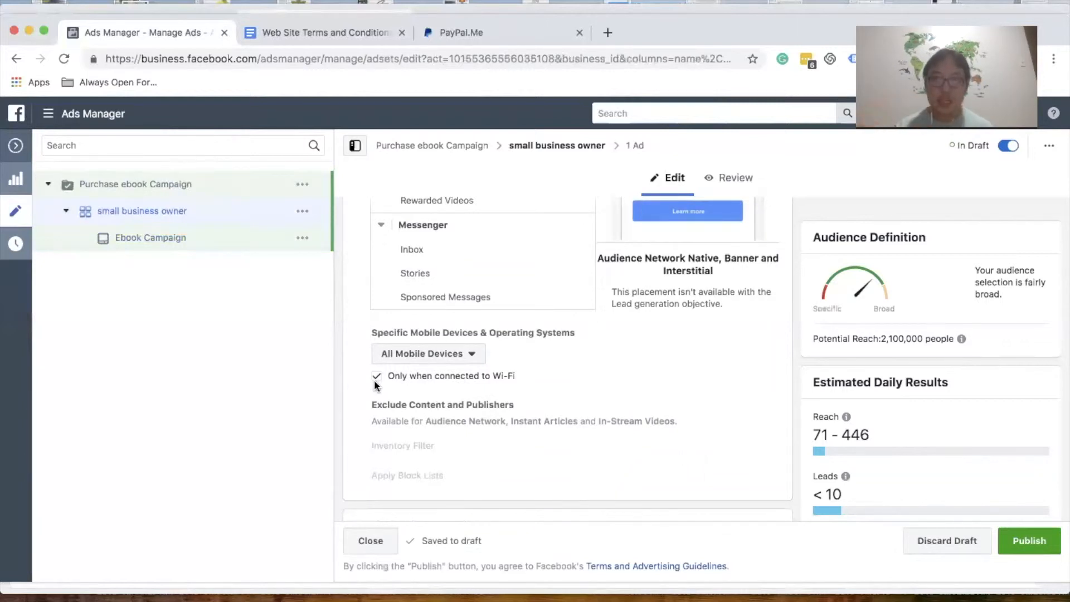
click(466, 28)
click(160, 33)
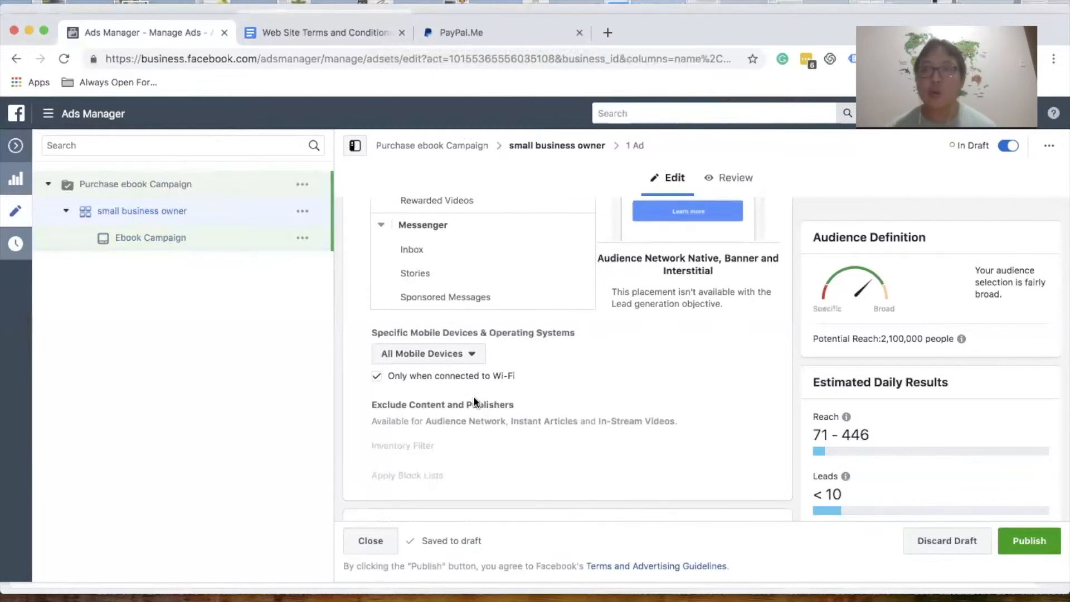
scroll(578, 358, down, 2)
scroll(578, 360, down, 4)
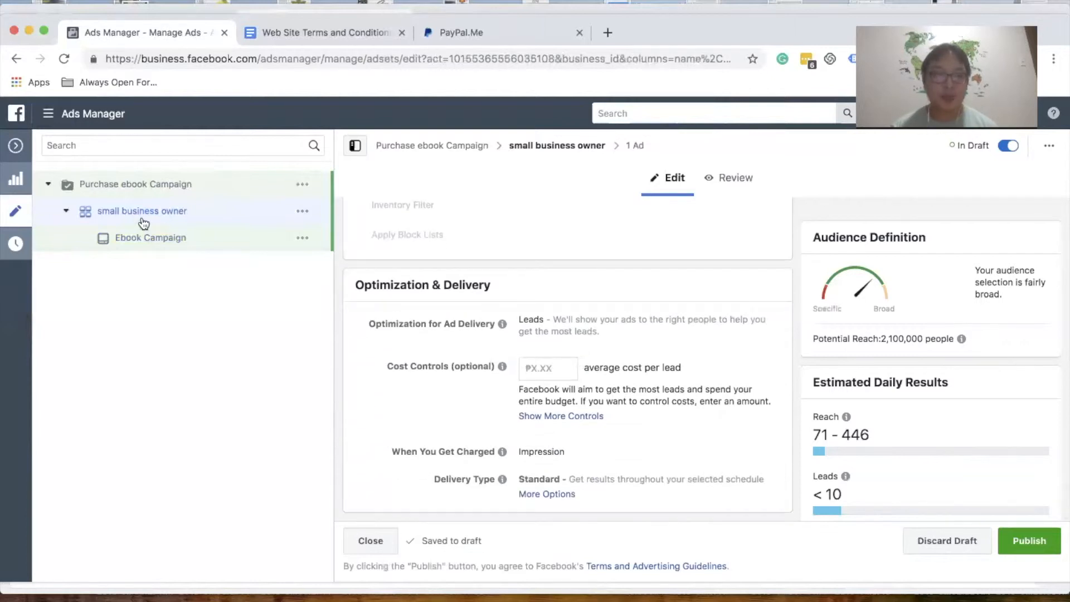
- Open the Ebook Campaign ad and review its identity, creative image, ad preview and primary text
click(154, 236)
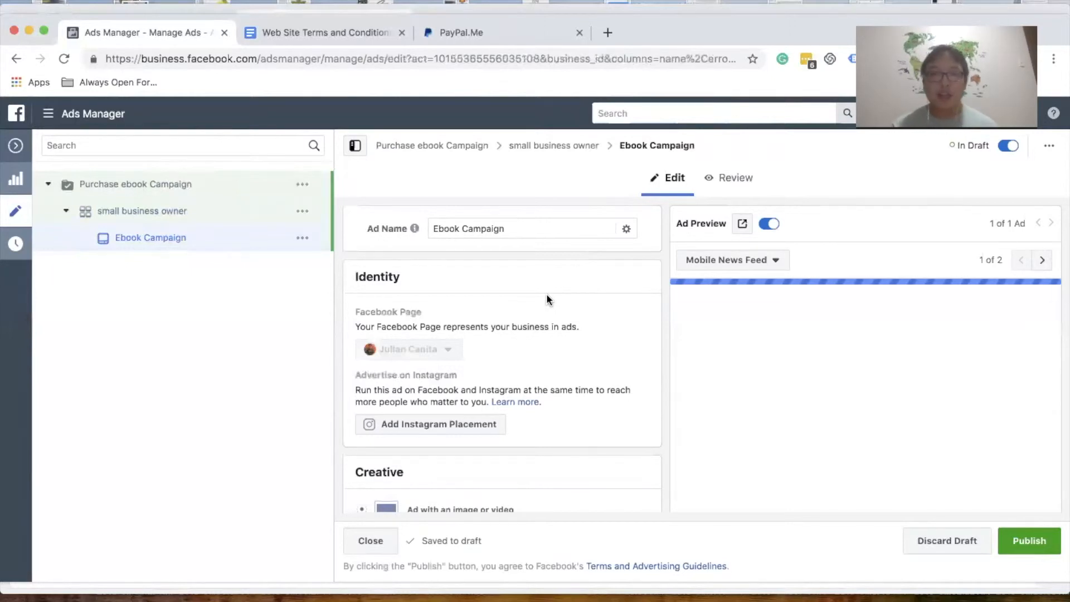
scroll(546, 300, down, 2)
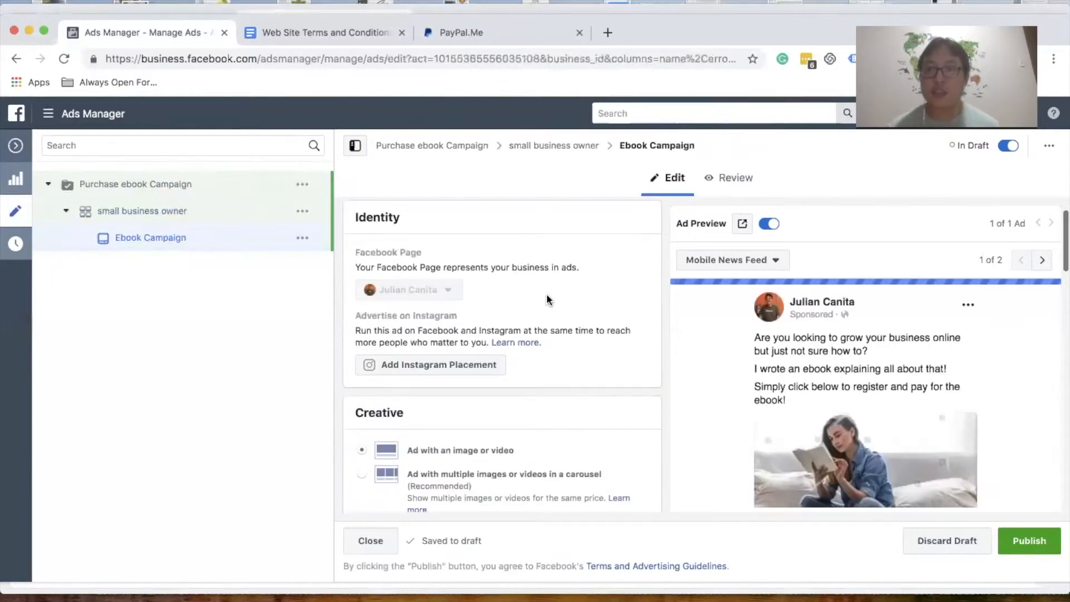
scroll(547, 298, down, 7)
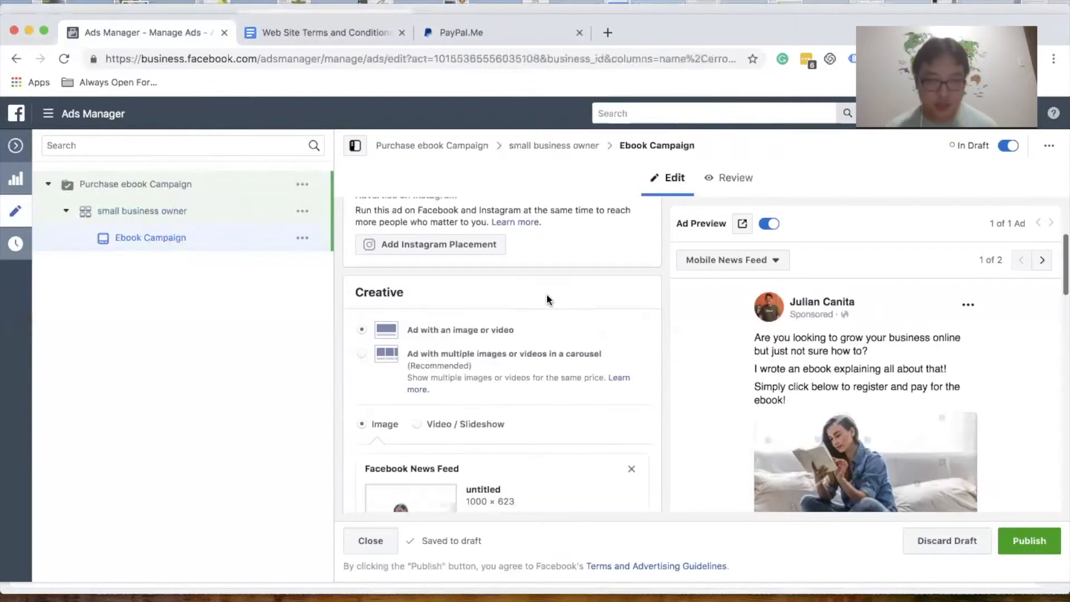
scroll(546, 293, down, 3)
scroll(546, 294, up, 8)
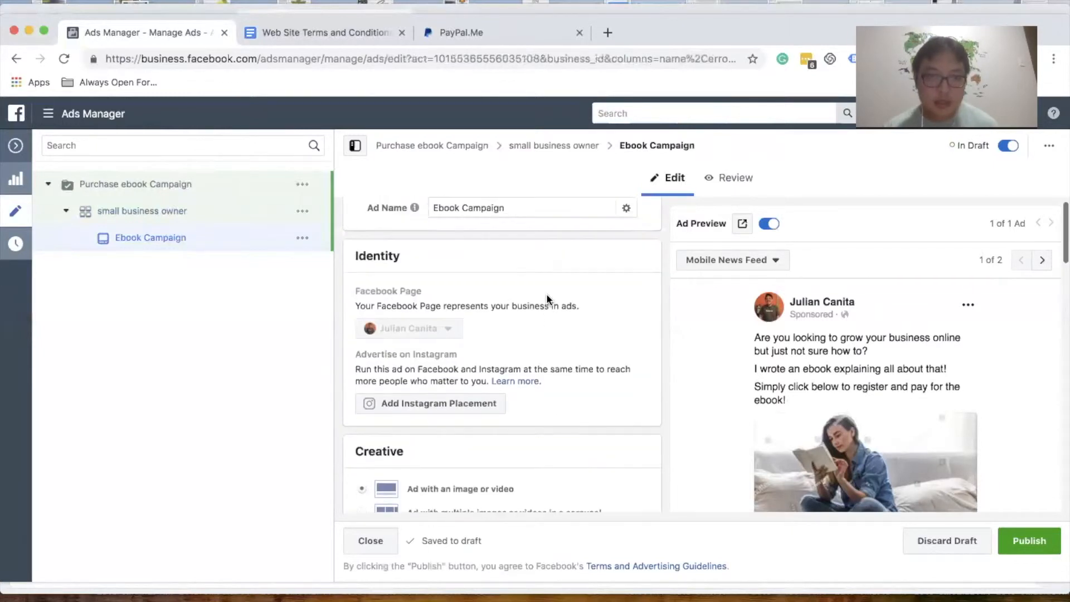
scroll(546, 296, down, 11)
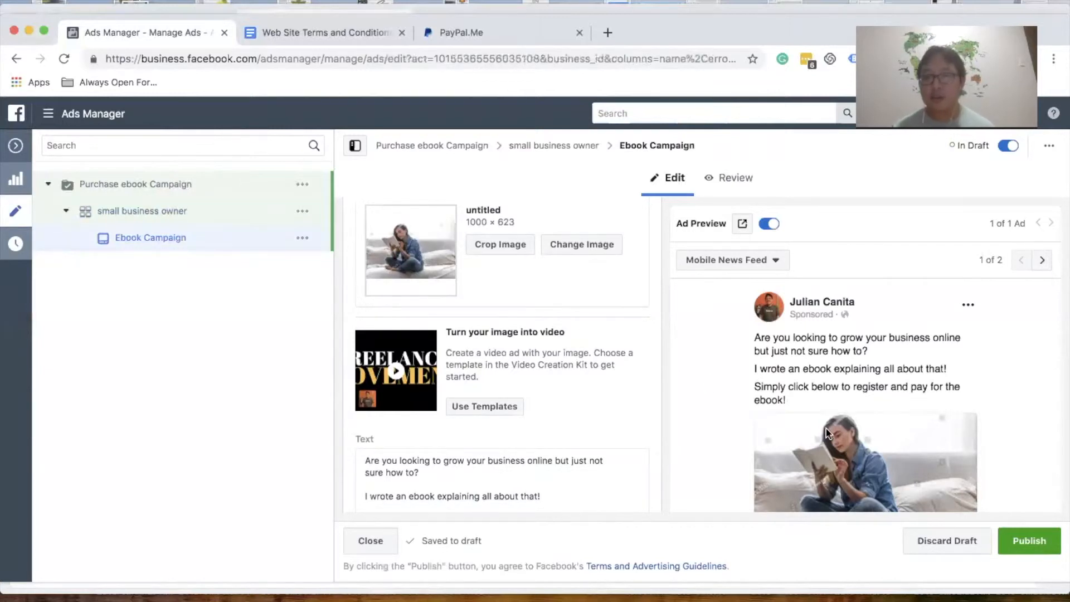
scroll(711, 379, down, 2)
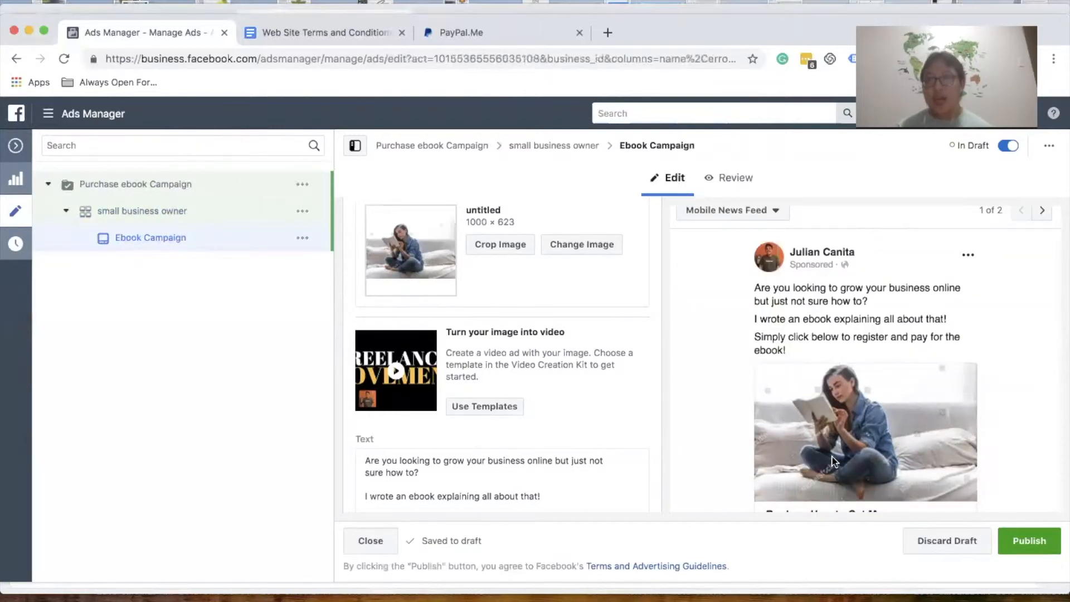
scroll(680, 423, down, 2)
scroll(680, 423, down, 3)
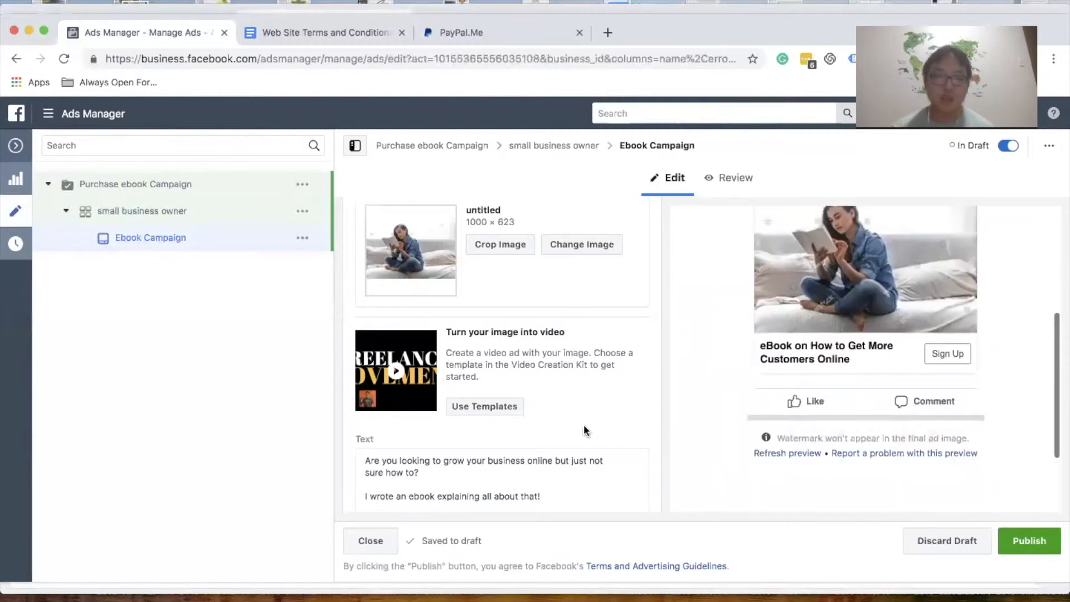
scroll(583, 423, down, 3)
mouse_move(458, 431)
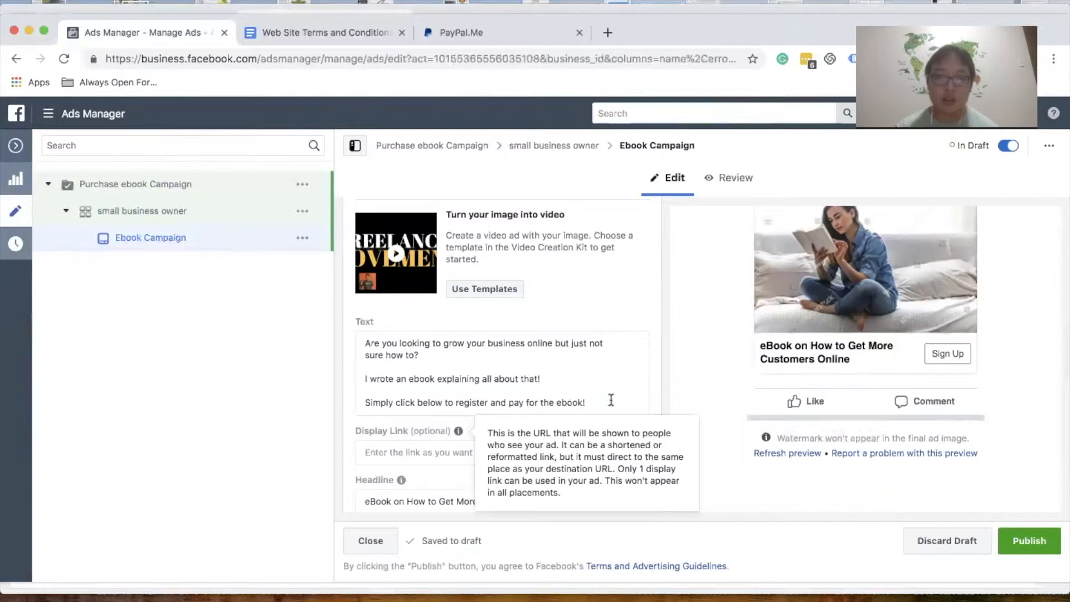
click(585, 402)
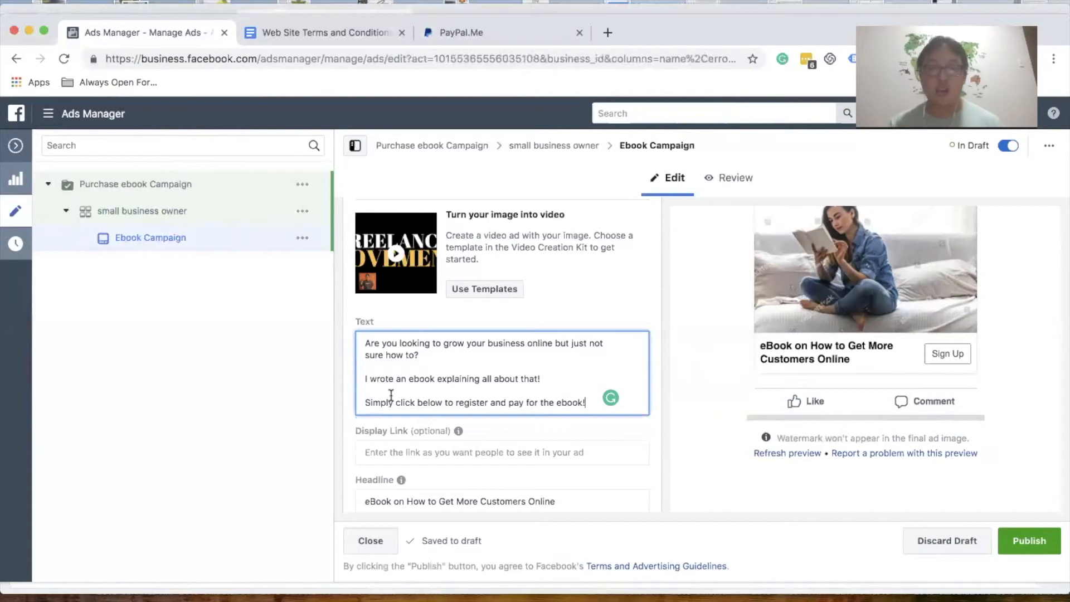
- Examine the ad's display link, headline, News Feed link description, available Call To Action choices and attached Instant Form
scroll(389, 376, down, 2)
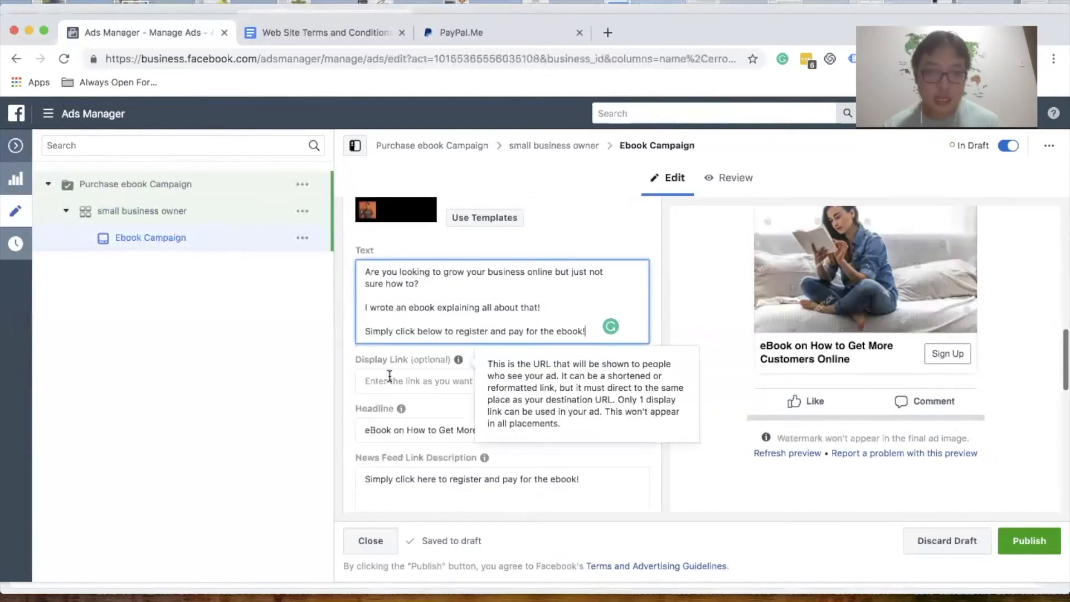
click(252, 380)
scroll(252, 380, down, 1)
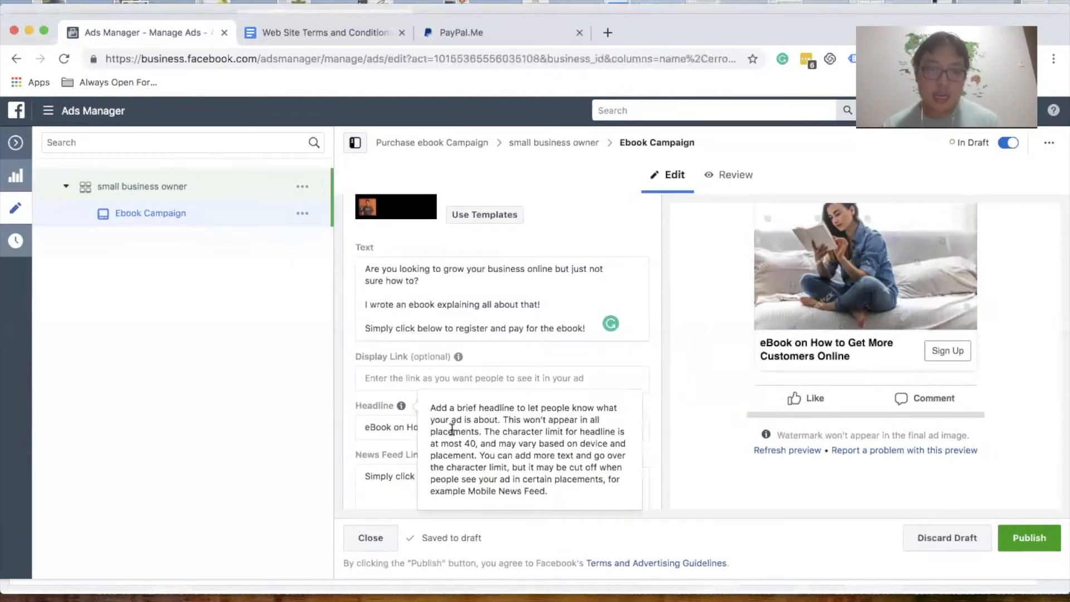
scroll(489, 412, down, 2)
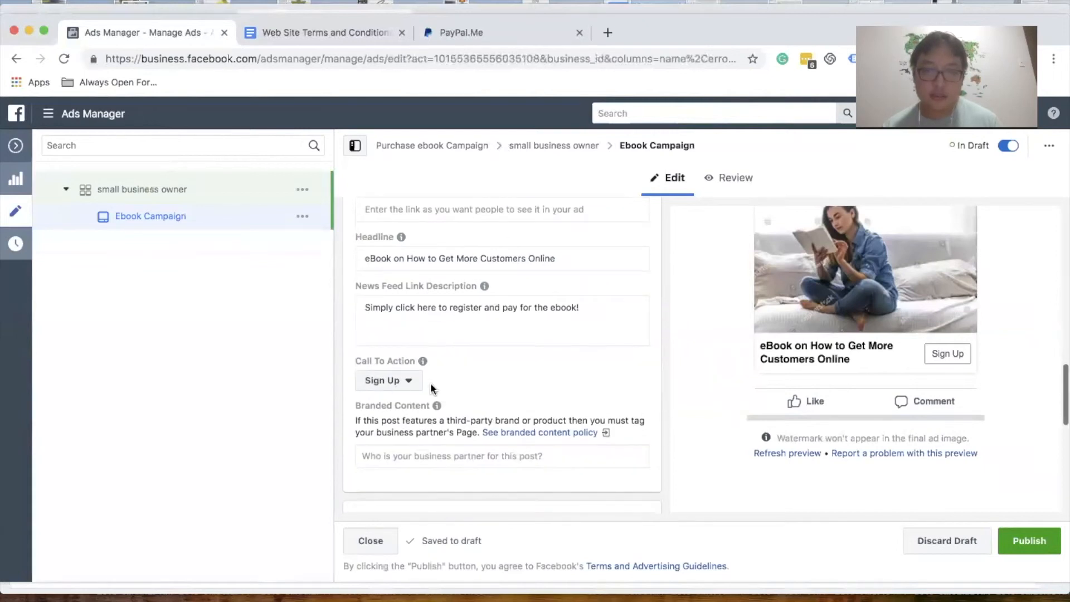
click(383, 380)
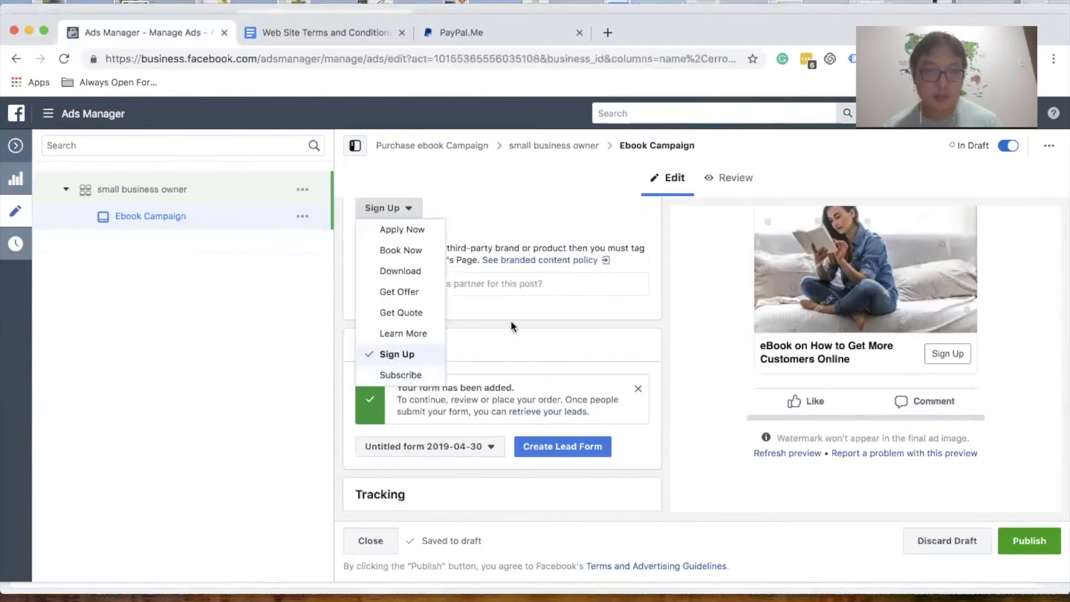
scroll(420, 306, down, 2)
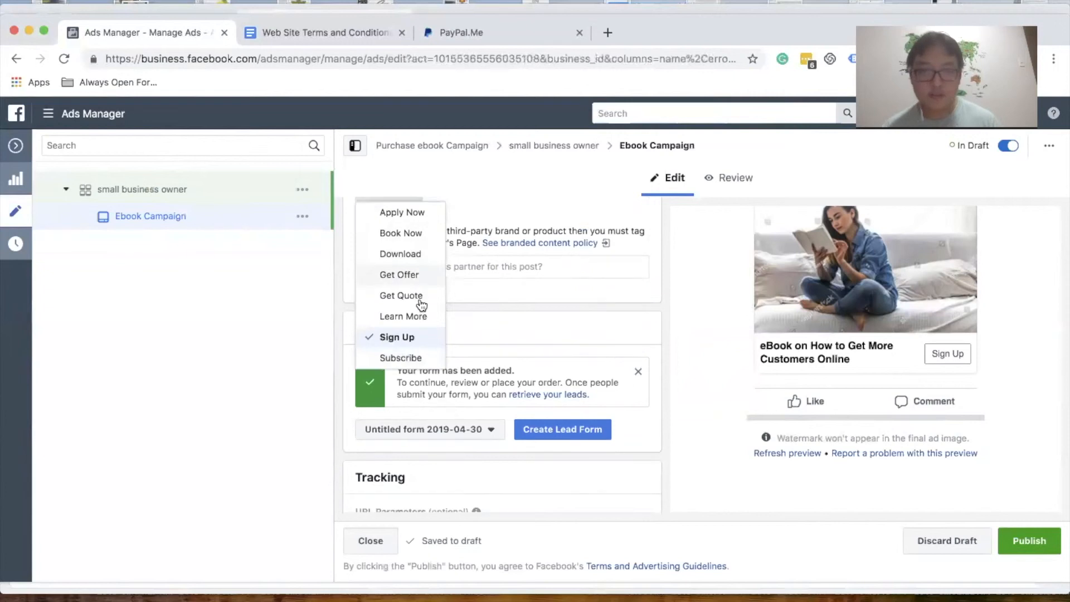
click(523, 249)
scroll(527, 248, up, 1)
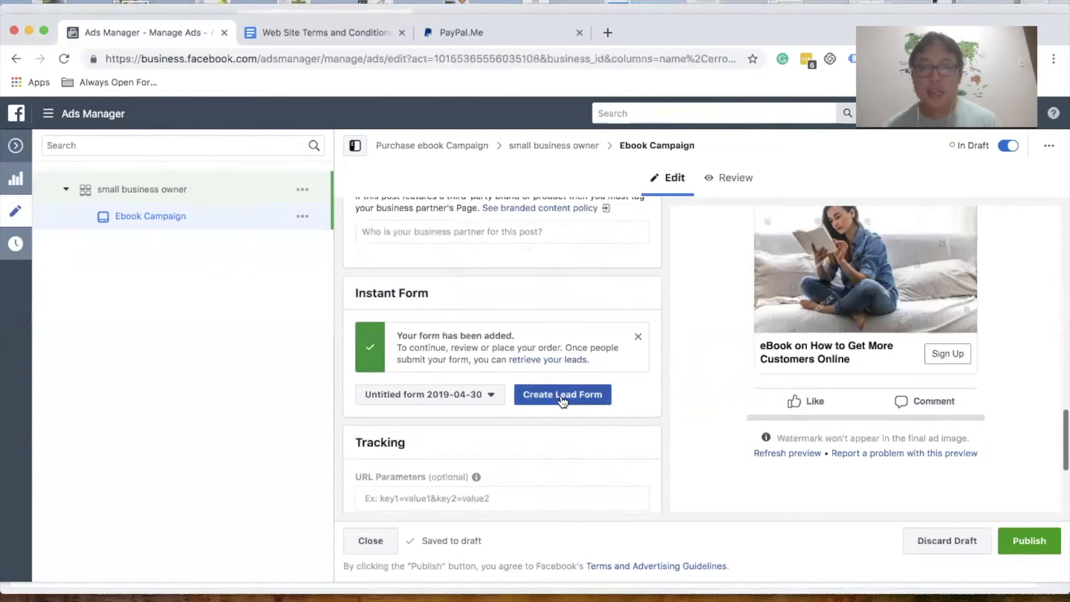
- Start another lead form, trying the Free Event Lead Form as the source to duplicate before choosing New Form instead
click(532, 397)
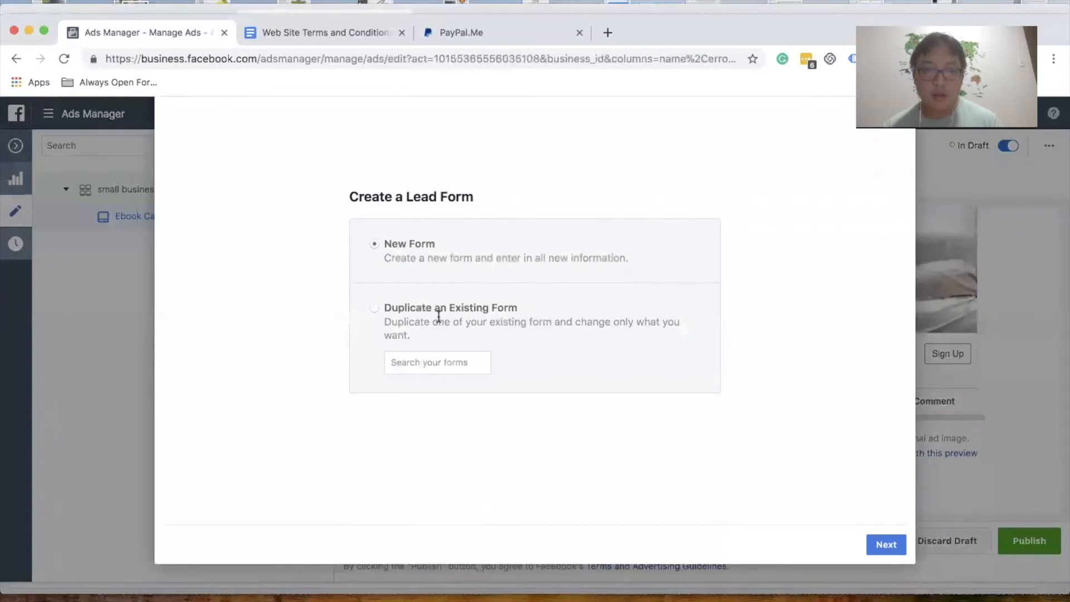
click(421, 310)
click(425, 359)
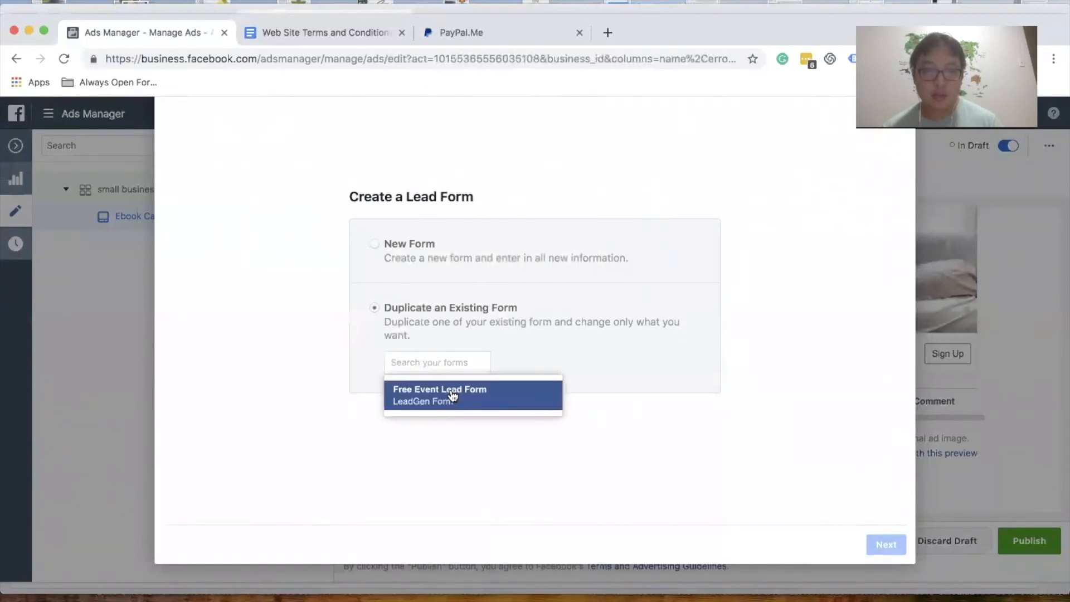
click(443, 391)
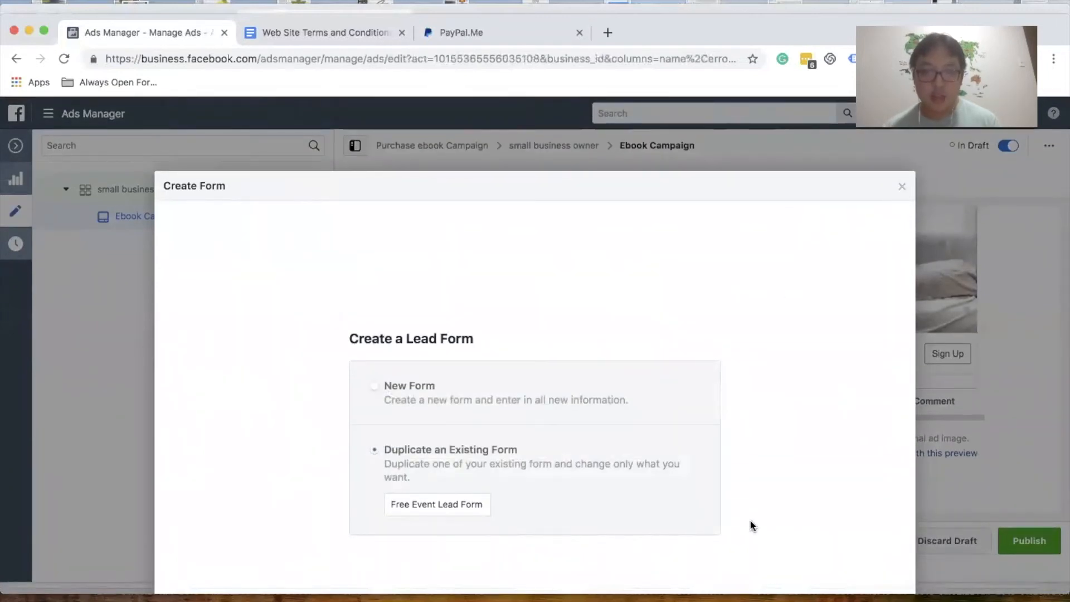
click(410, 389)
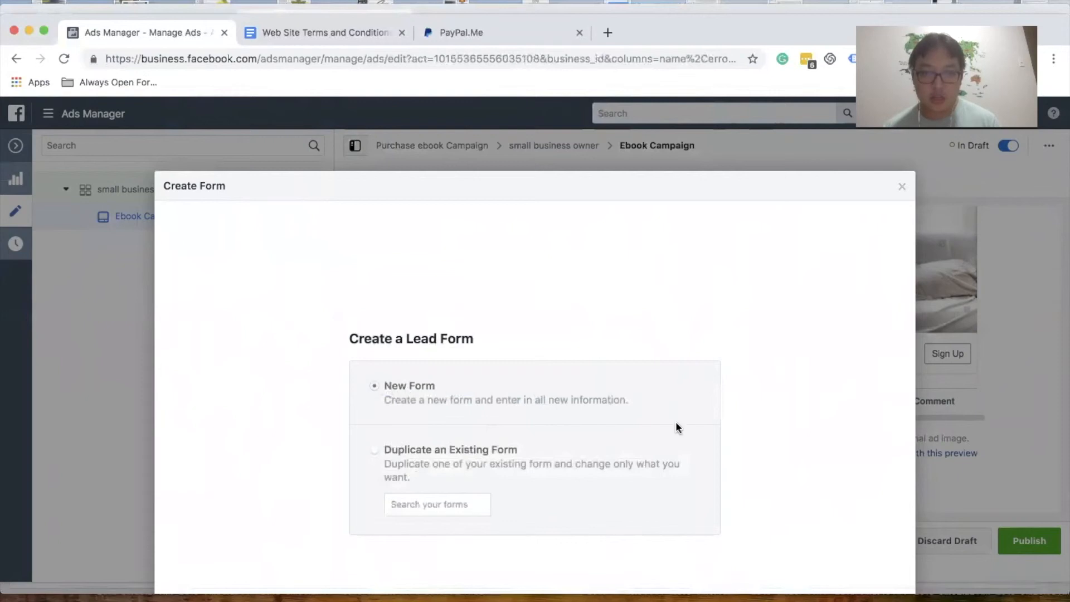
click(884, 542)
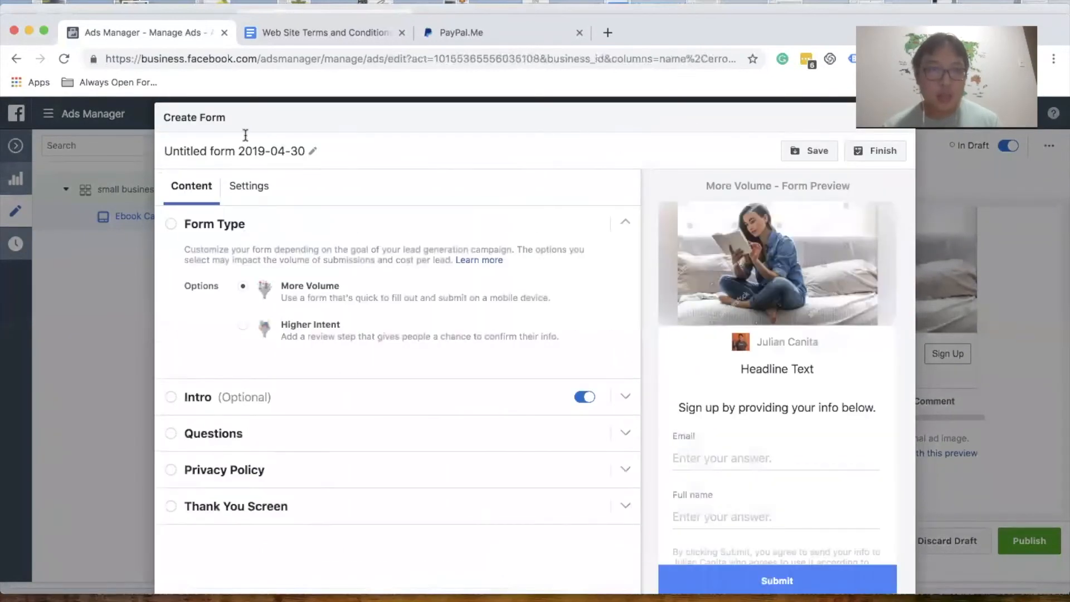
- Turn off the optional Intro section of the new lead form
click(262, 407)
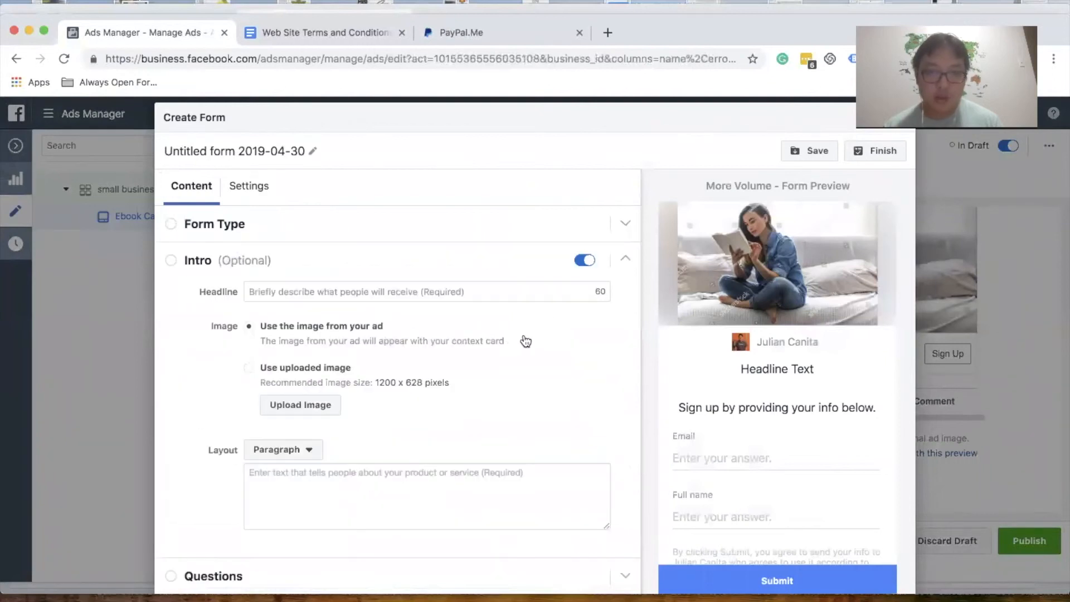
click(584, 260)
scroll(308, 334, down, 1)
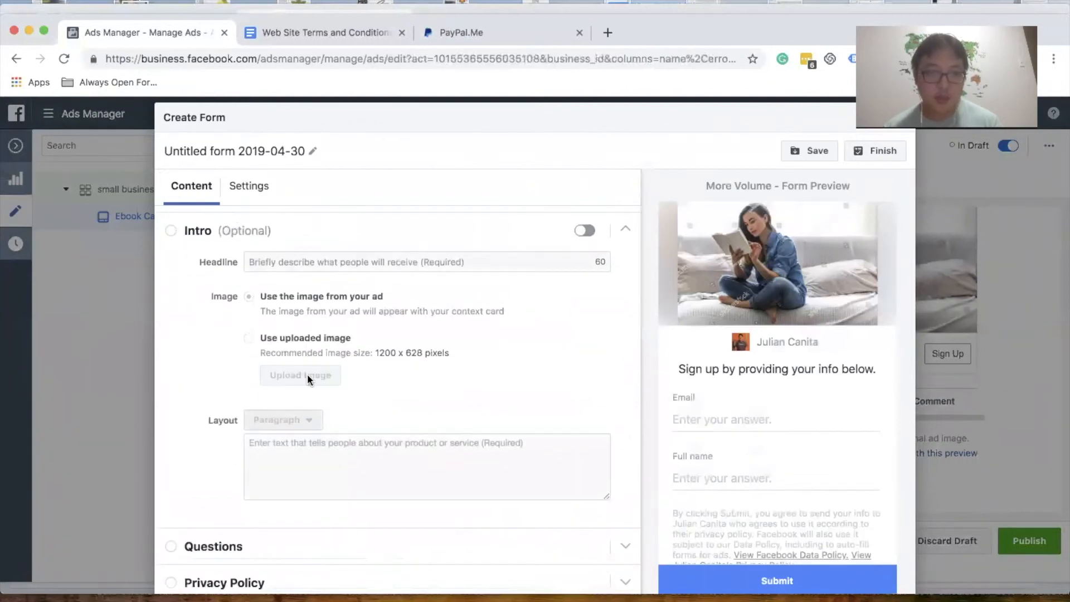
- Set the headline of the form's Questions section to "For step 1, please register below"
click(297, 549)
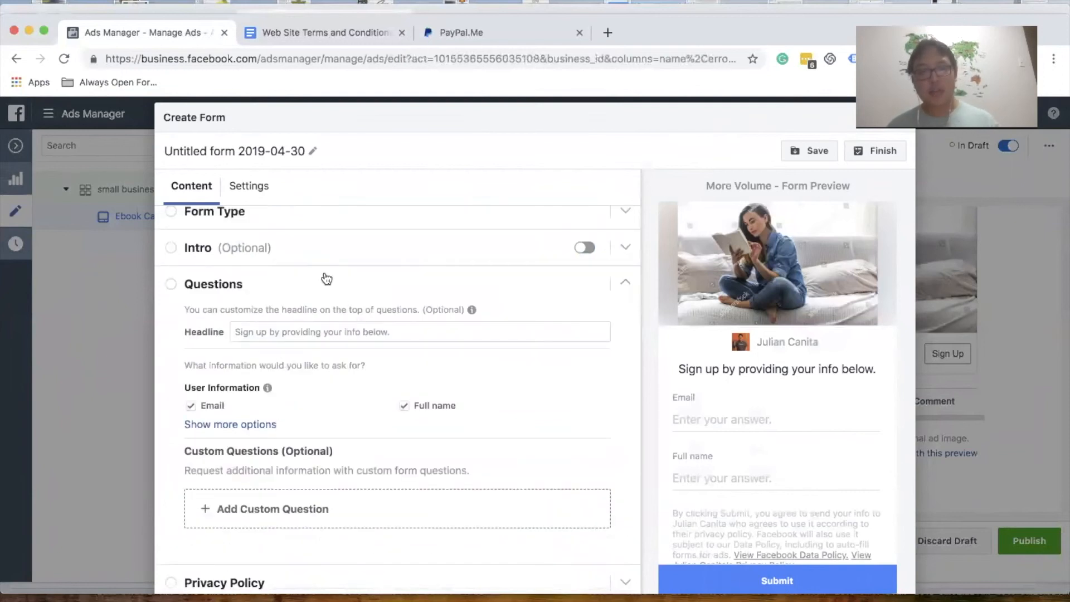
click(332, 332)
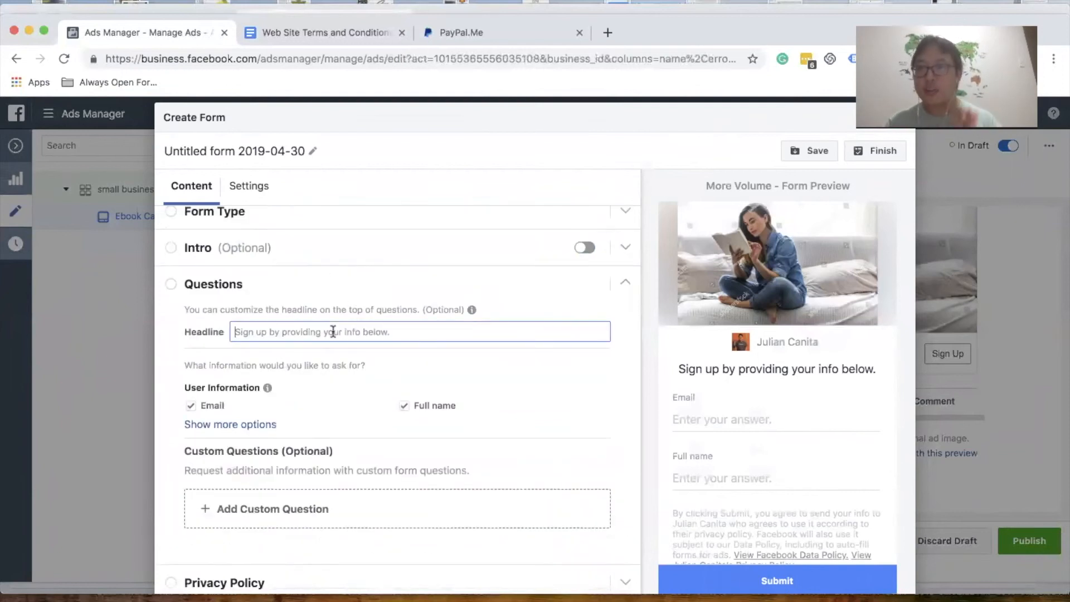
text(Step )
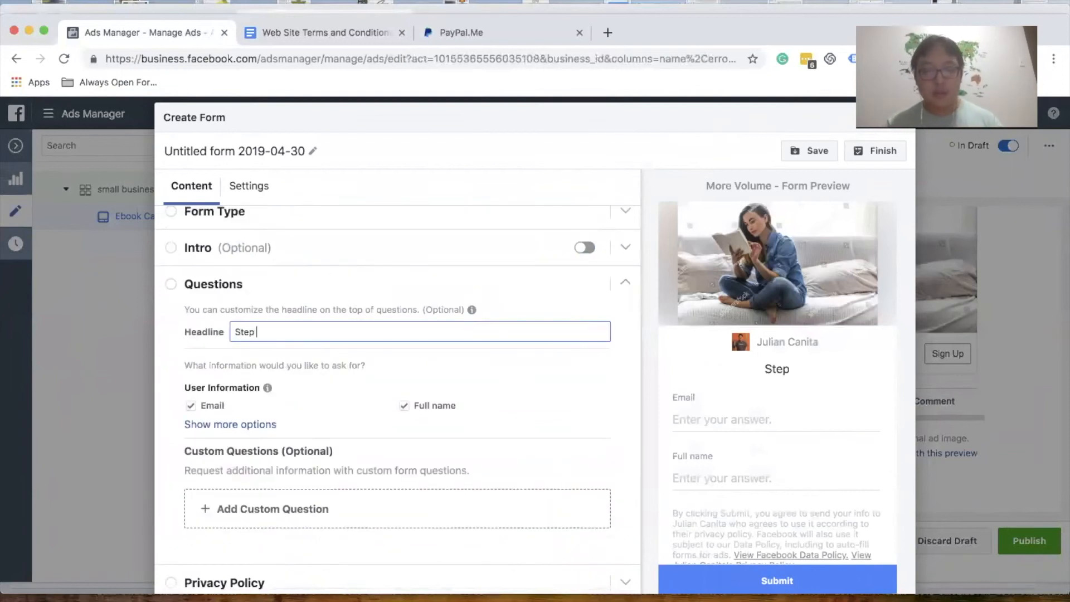
text(1 R)
key(BackSpace)
key(super+a)
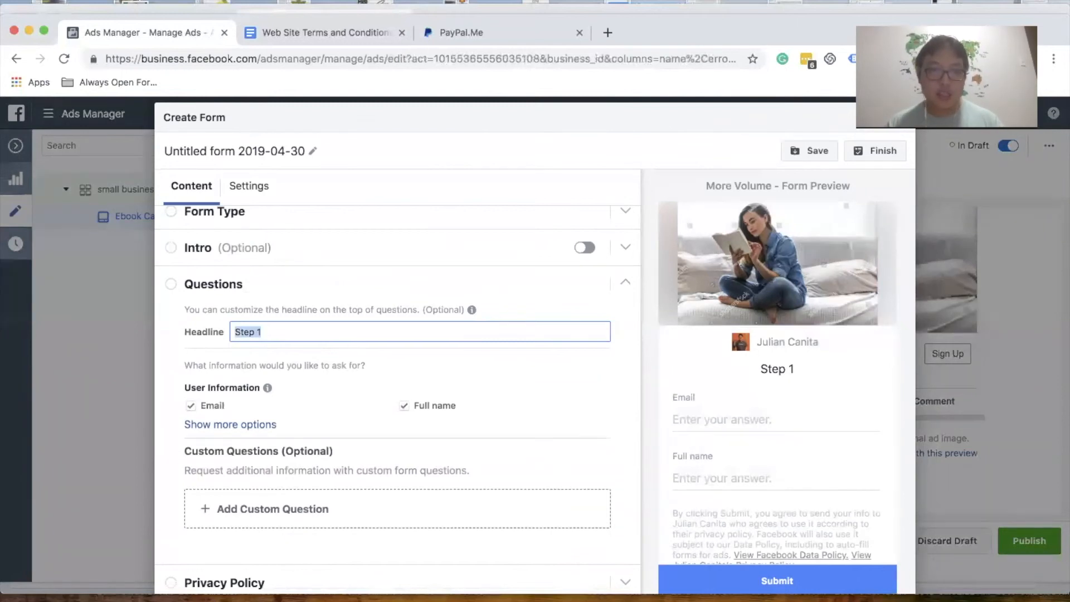
text(For s)
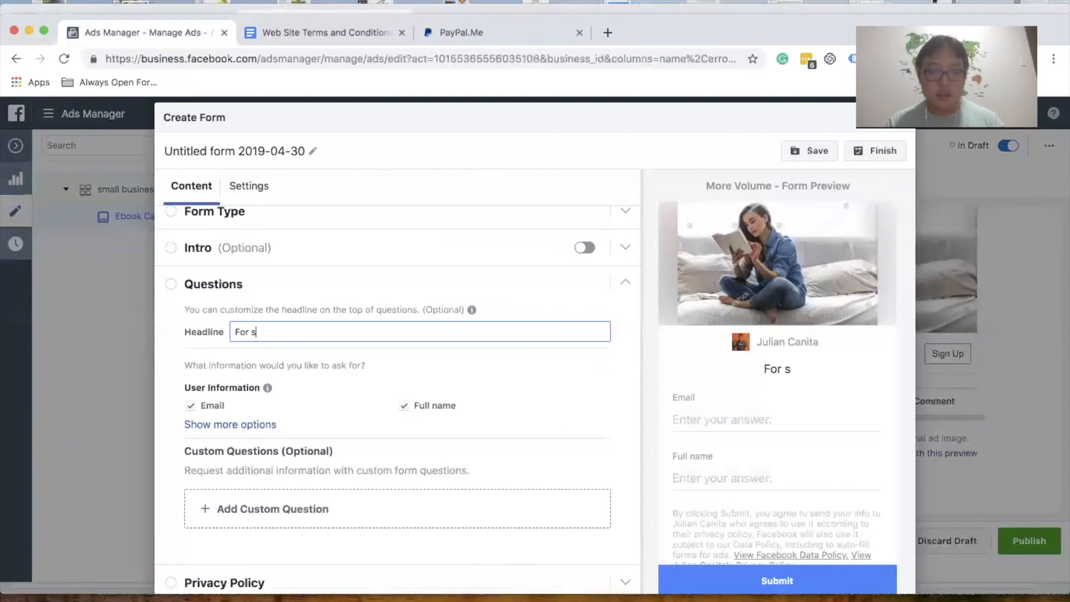
text(tep 1, please refiste)
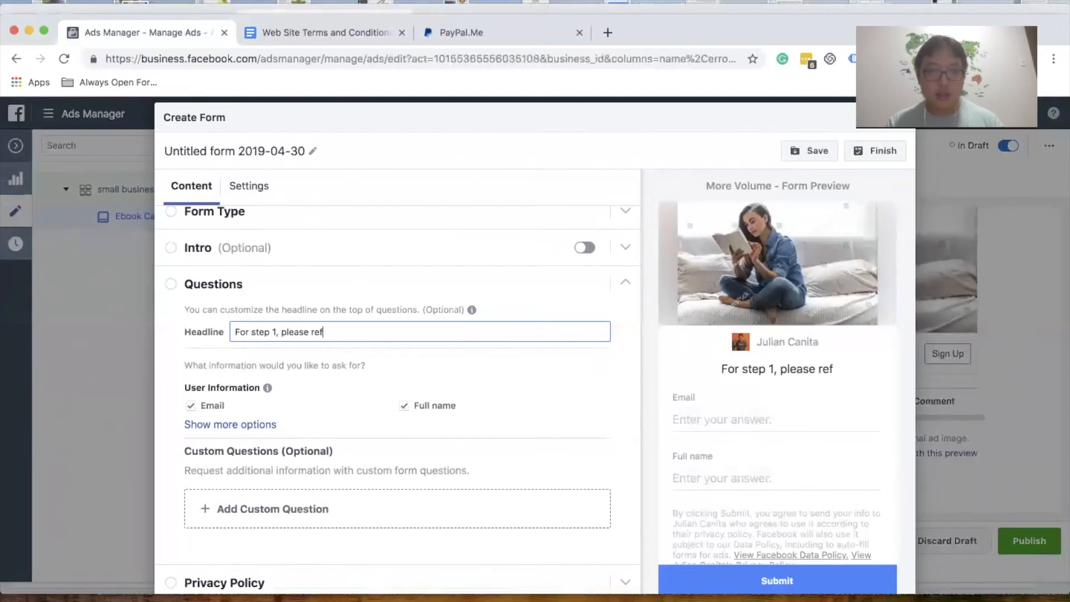
key(BackSpace)
key(BackSpace)
key(BackSpace)
key(BackSpace)
key(BackSpace)
text(gi)
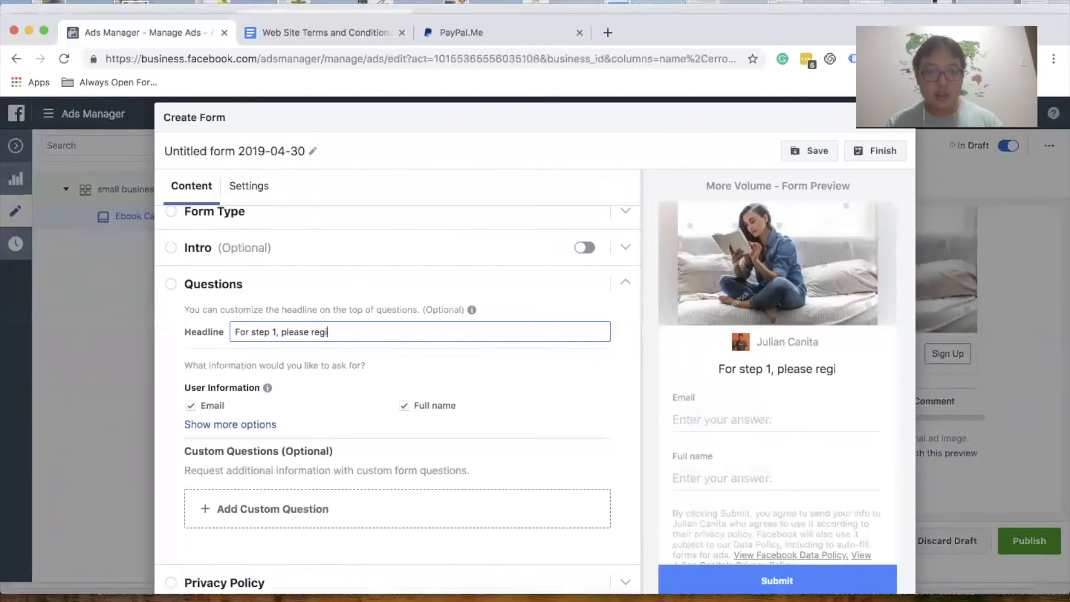
text(ster below)
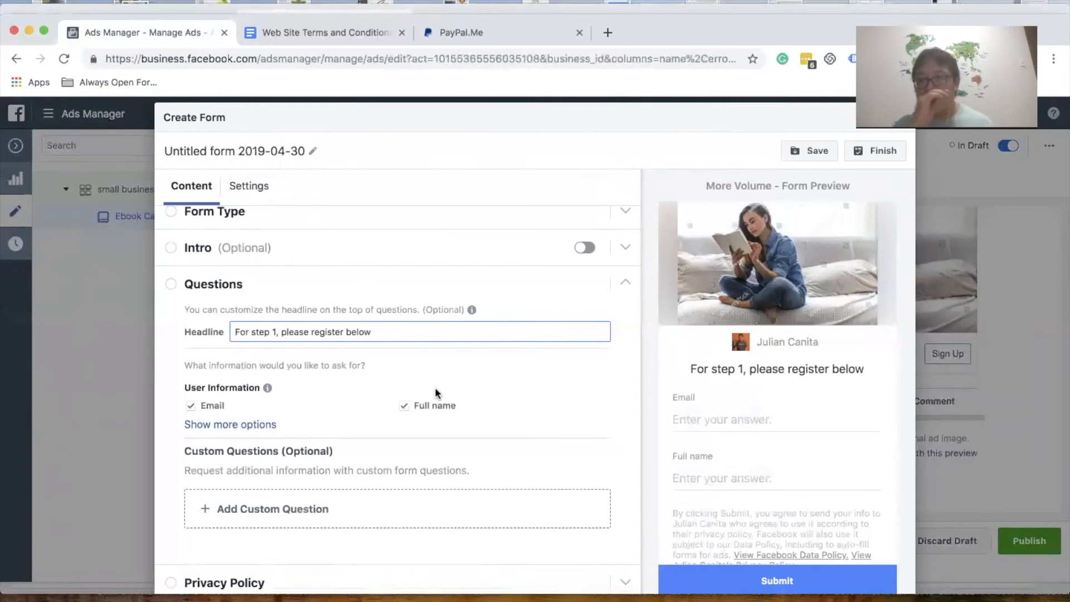
- Copy the shareable link of the Web Site Terms and Conditions of Use document and paste it as the form's Privacy Policy link URL
scroll(424, 402, down, 3)
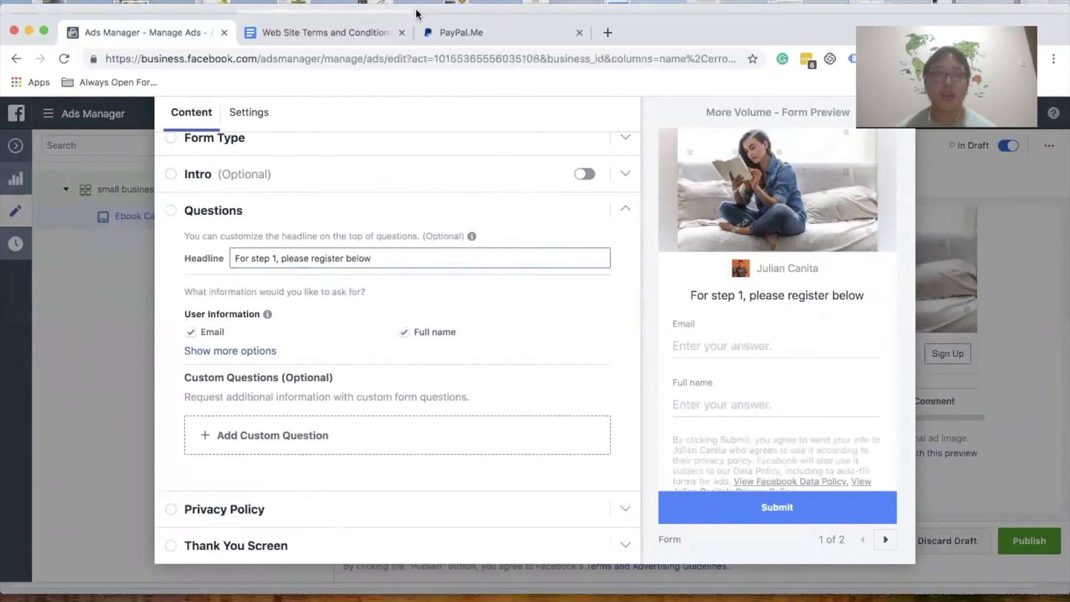
click(327, 509)
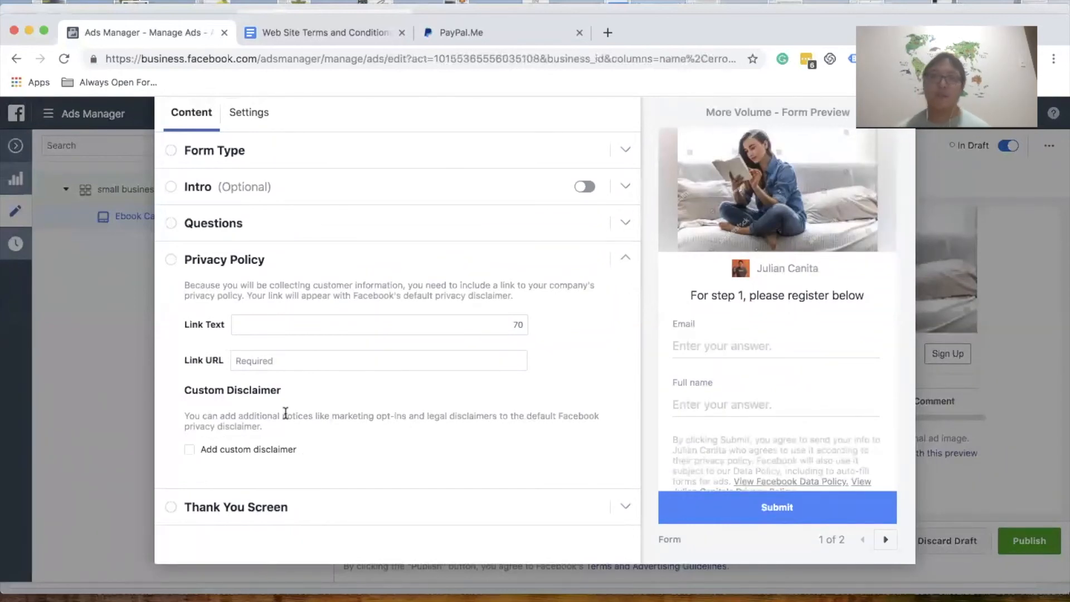
click(356, 28)
click(668, 285)
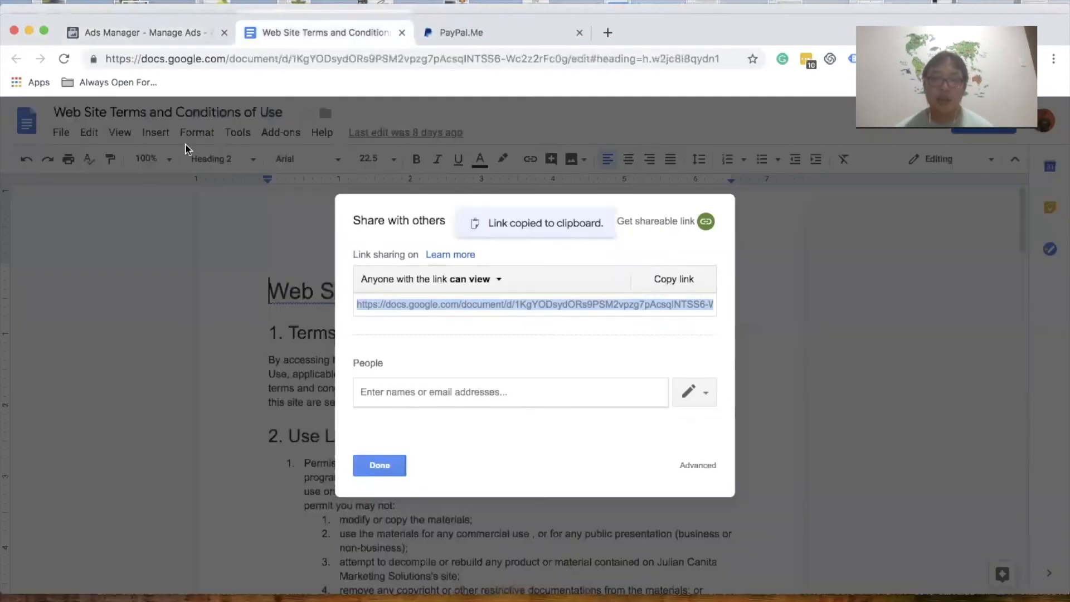
click(159, 32)
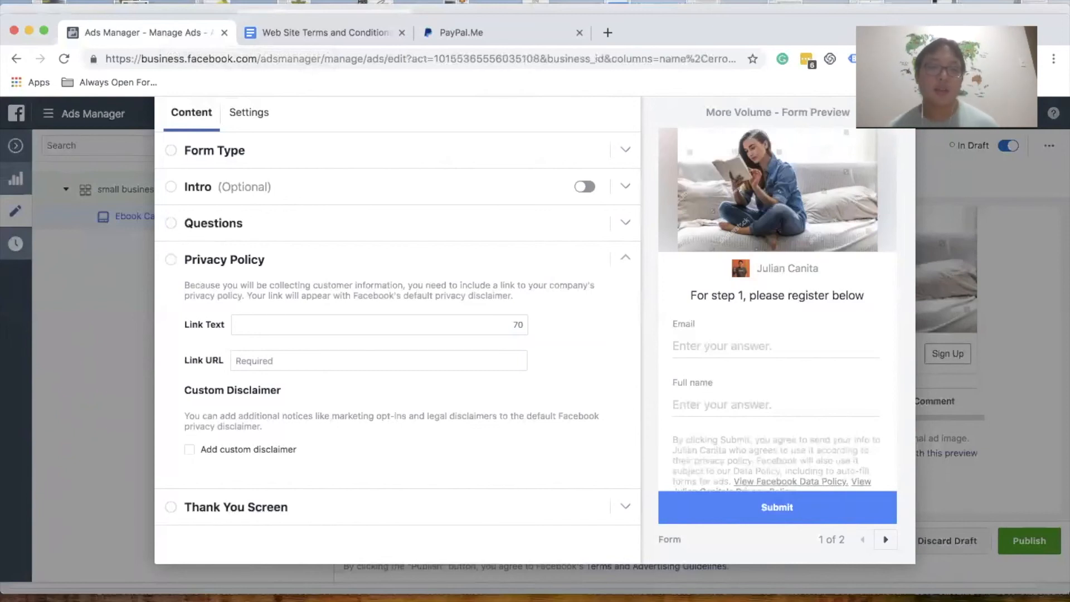
click(305, 360)
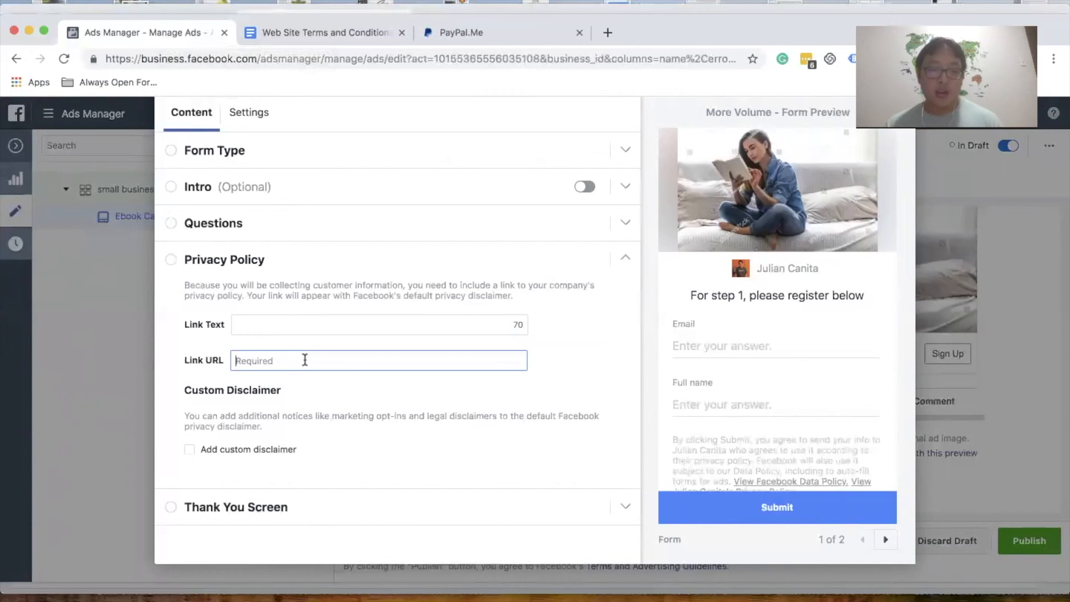
key(super+v)
- Examine the form's Thank You Screen fields and the PayPal.Me payment page, and return to the form in Ads Manager
click(270, 508)
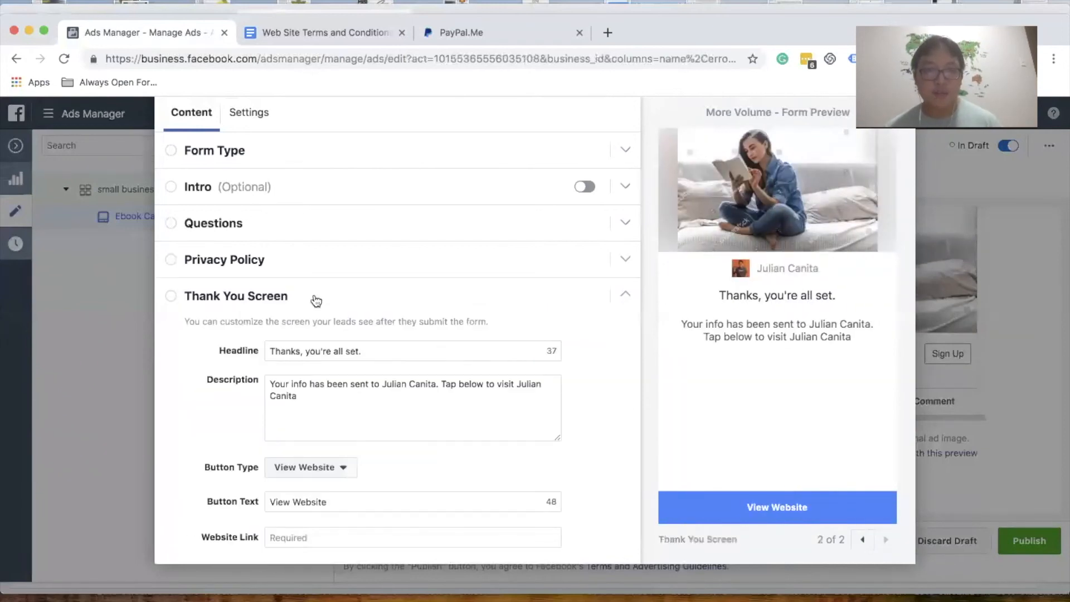
click(375, 351)
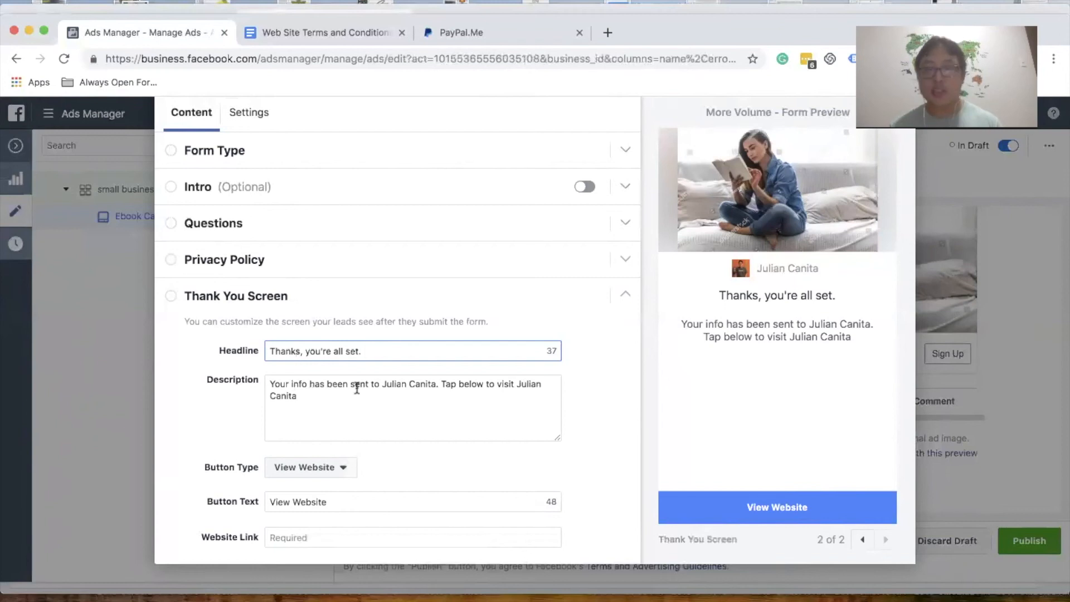
scroll(411, 424, down, 1)
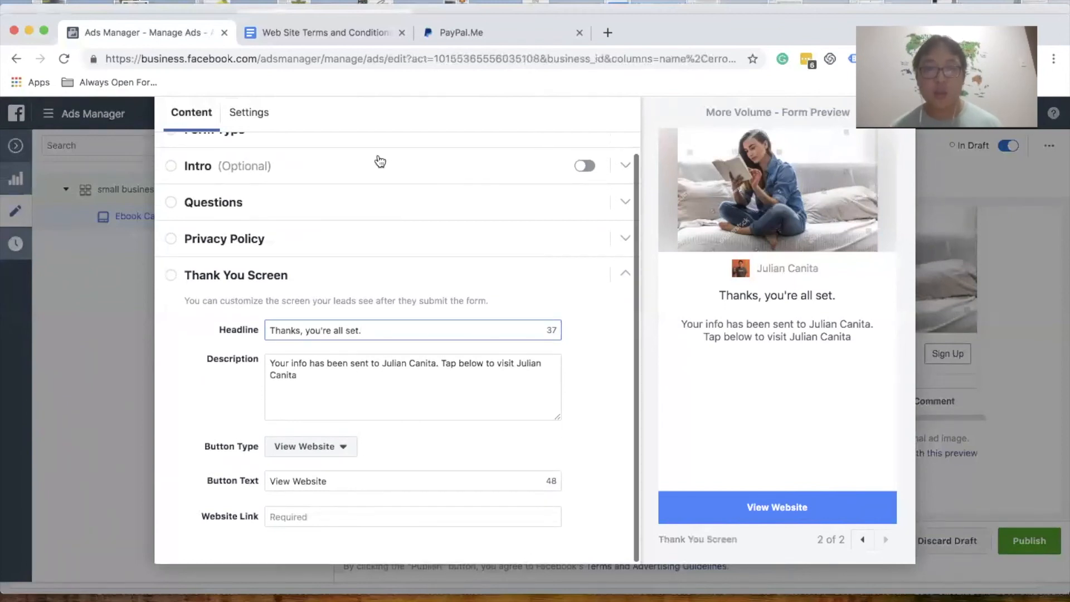
click(507, 34)
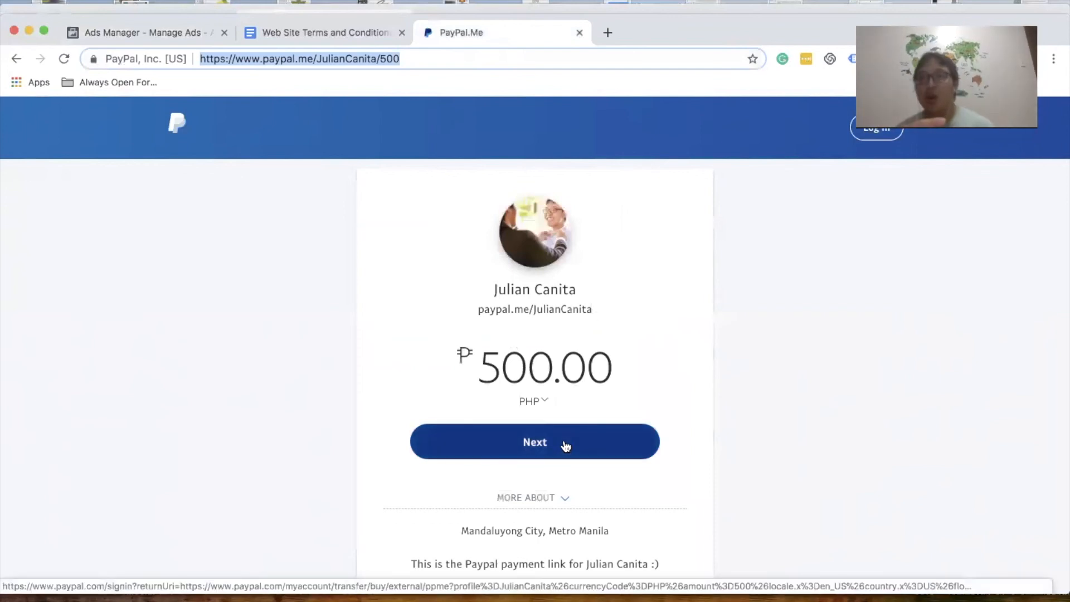
click(303, 35)
click(175, 35)
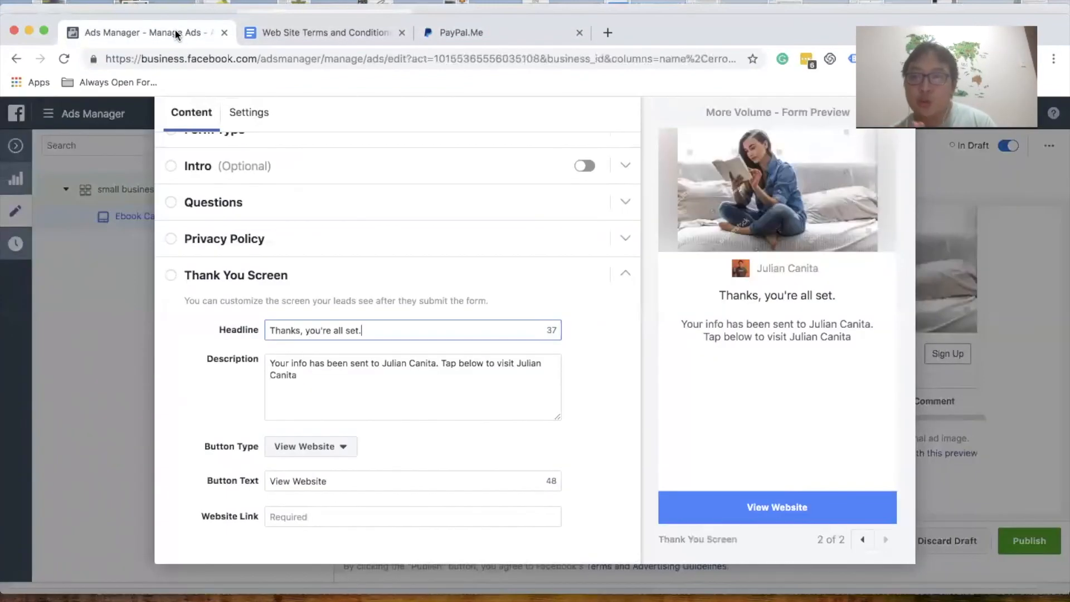